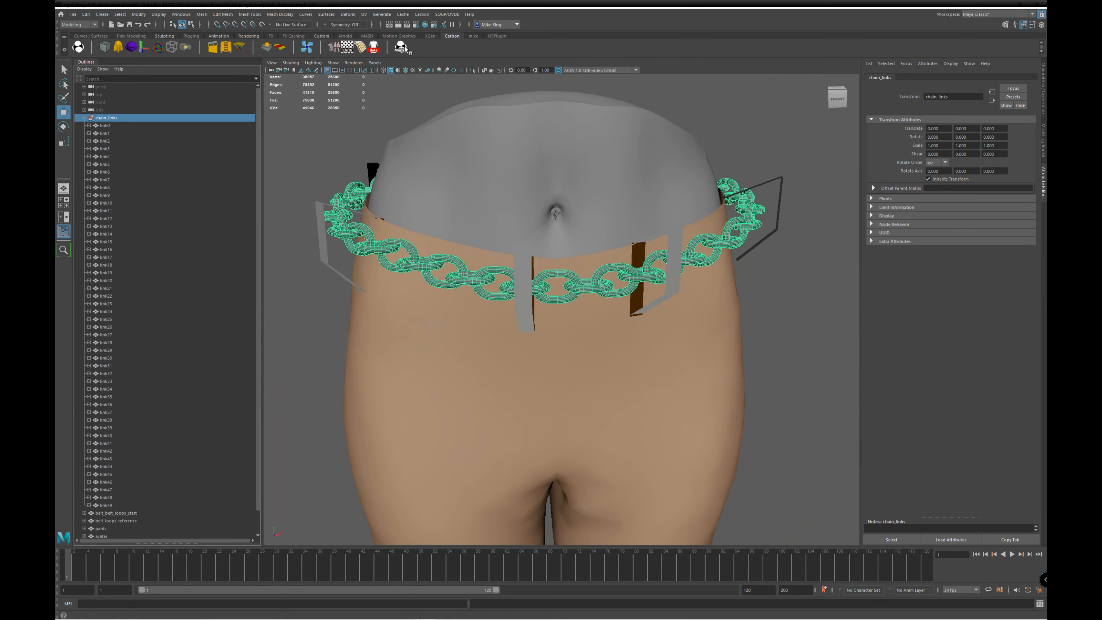
- Create Carbon rigid bodies from the chain_links group and inspect the rigid, shape and body nodes of the first link
right_click(402, 48)
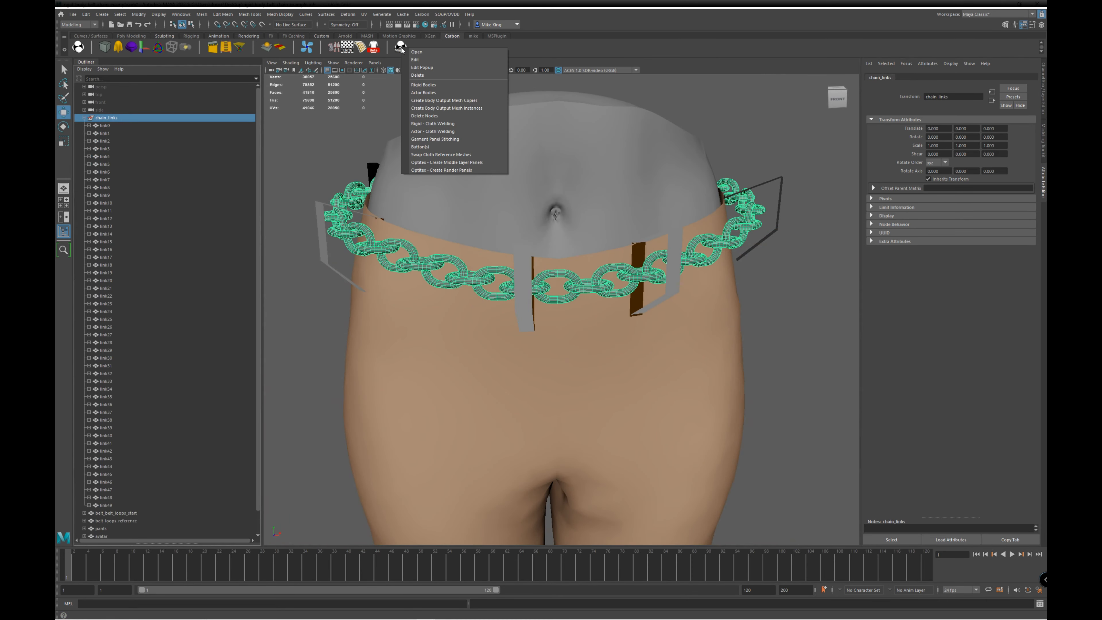
click(436, 85)
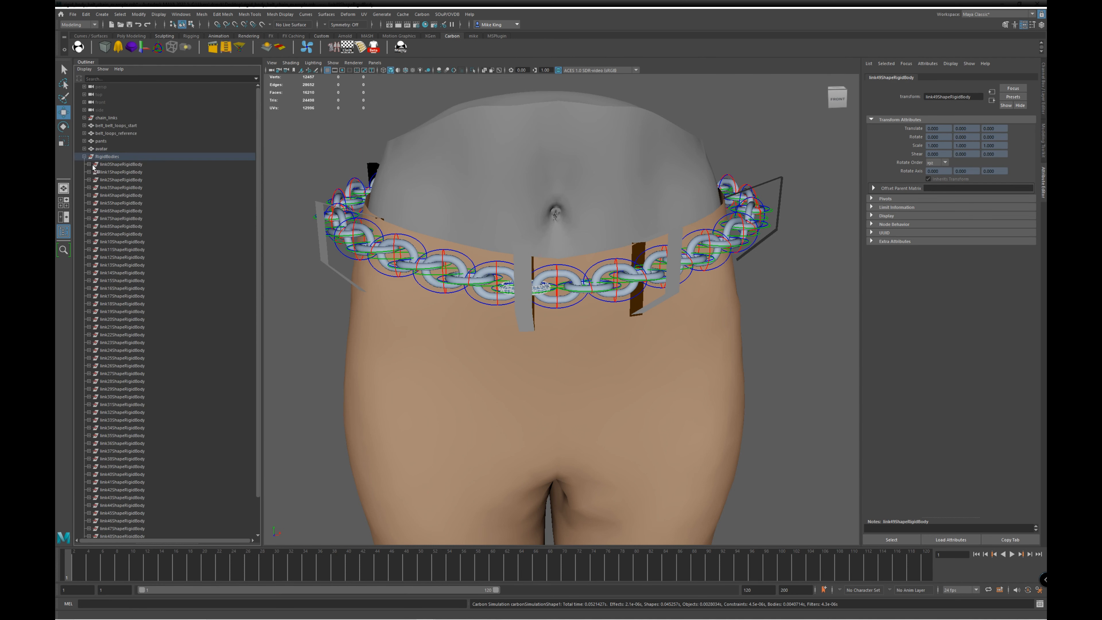
click(90, 165)
click(94, 172)
click(121, 180)
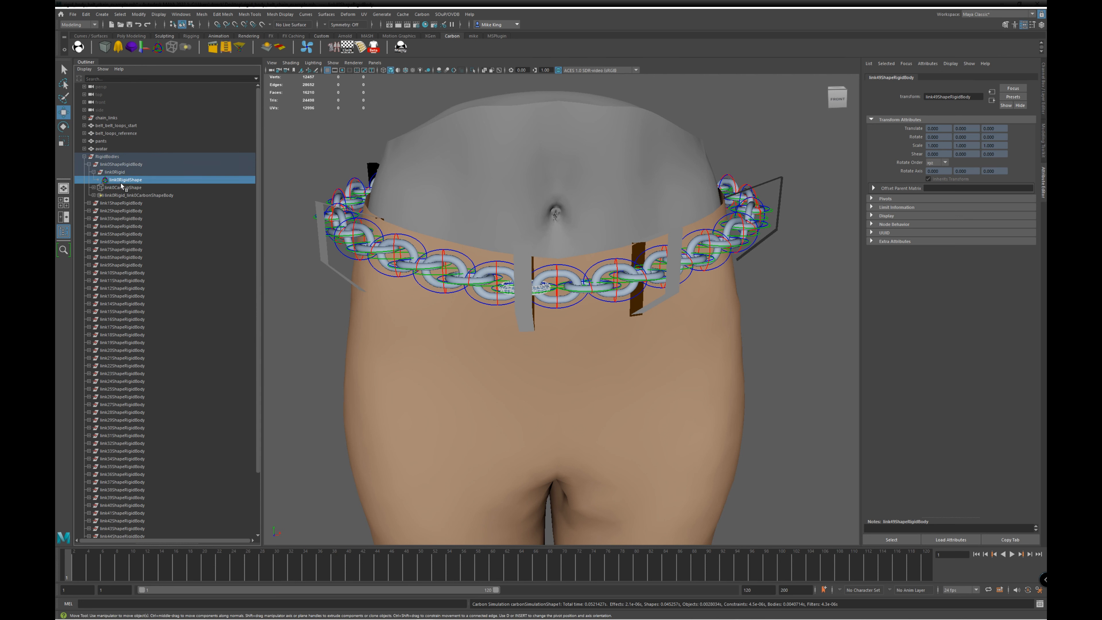
click(93, 187)
click(131, 196)
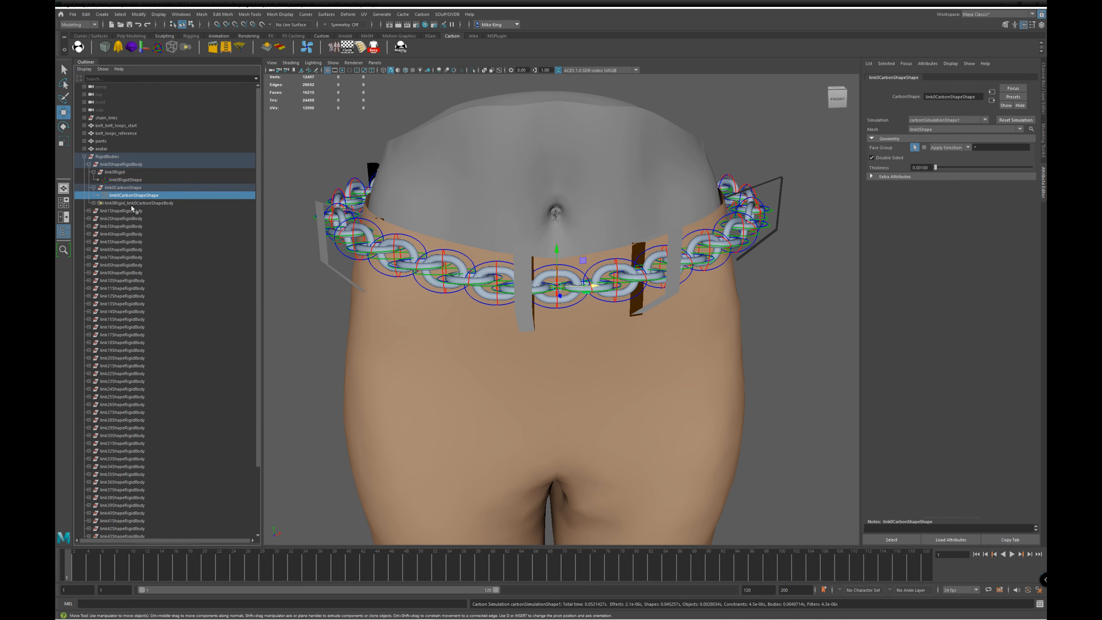
click(132, 203)
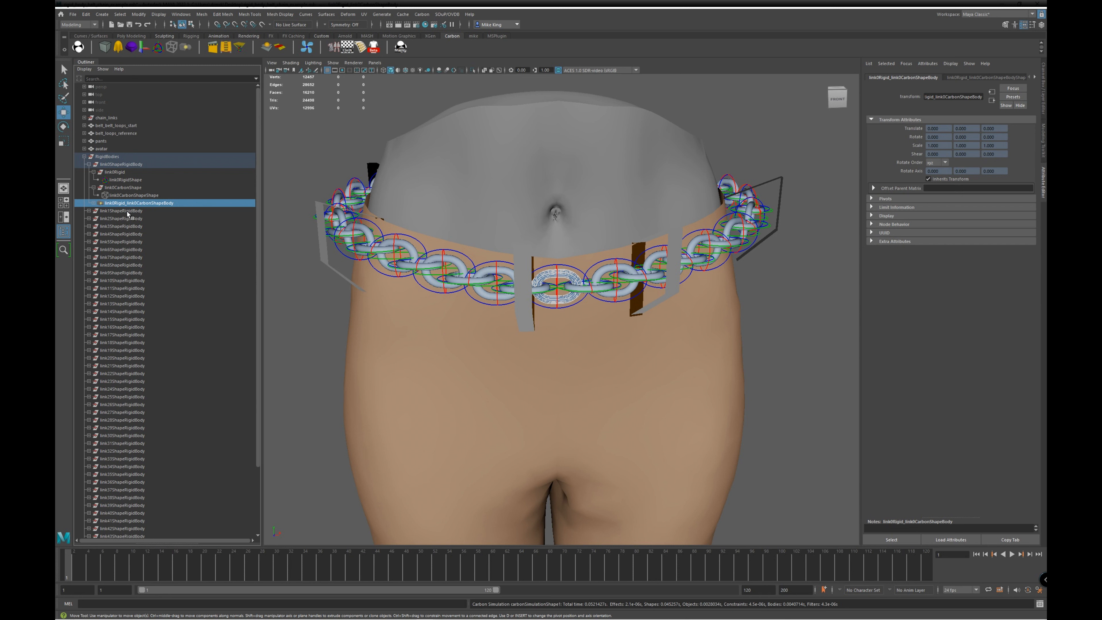
- Set the mass of the first link's rigid node, link0RigidShape, to 0.001
click(121, 180)
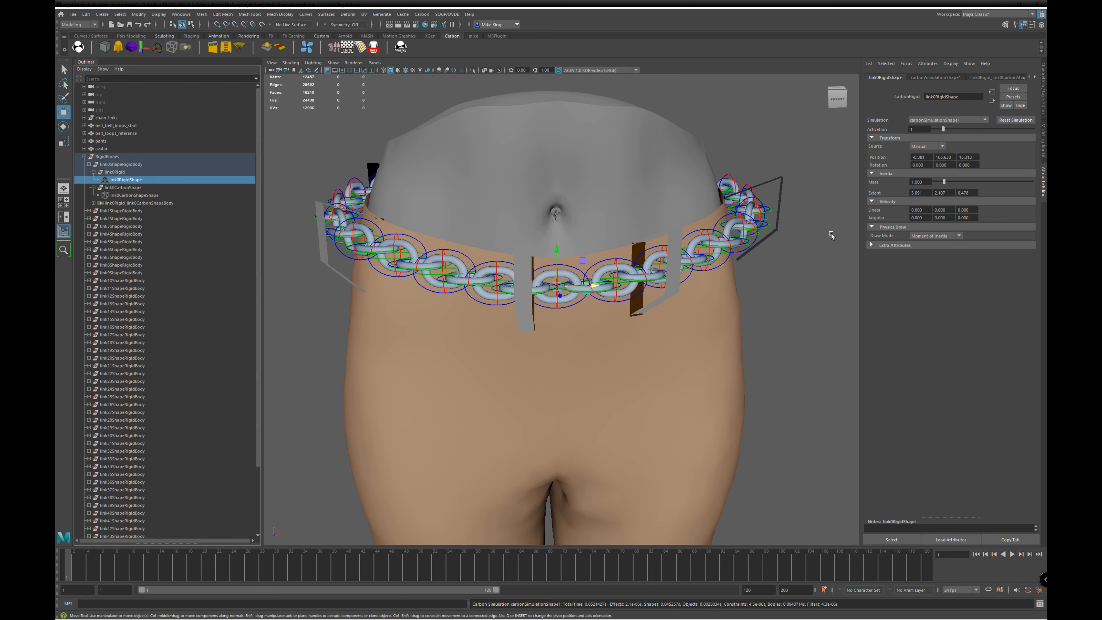
drag(929, 183, 901, 185)
text(.0)
key(Return)
- Turn off Double Sided on the first link's collision shape, link0CarbonShapeShape
click(93, 202)
click(133, 195)
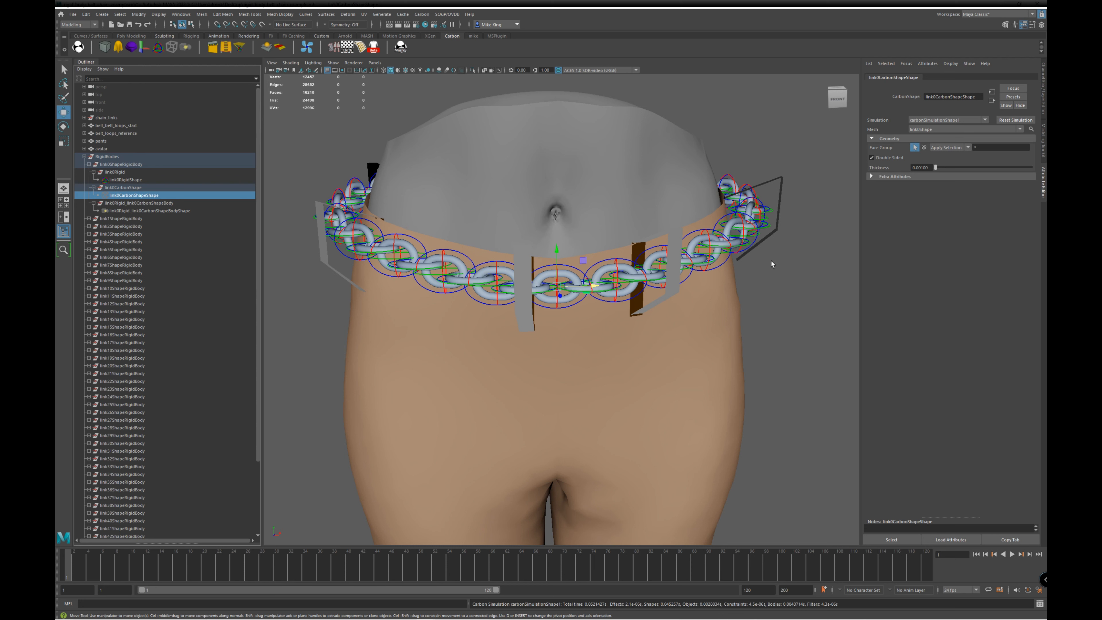
click(872, 158)
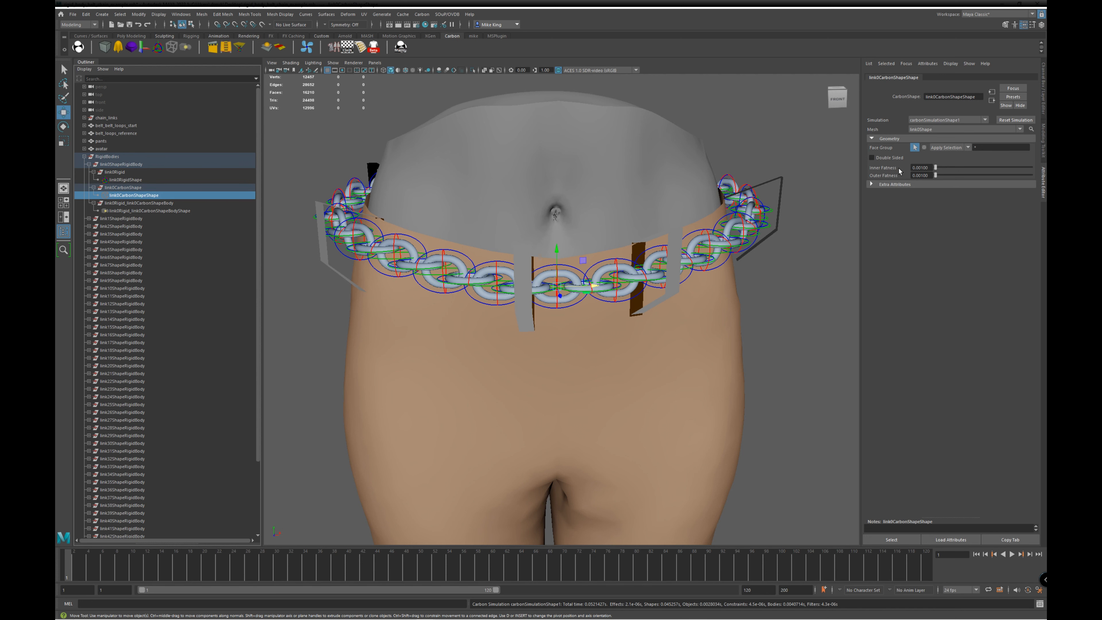
- Examine the first chain link up close with the viewport in wireframe display
scroll(609, 301, up, 10)
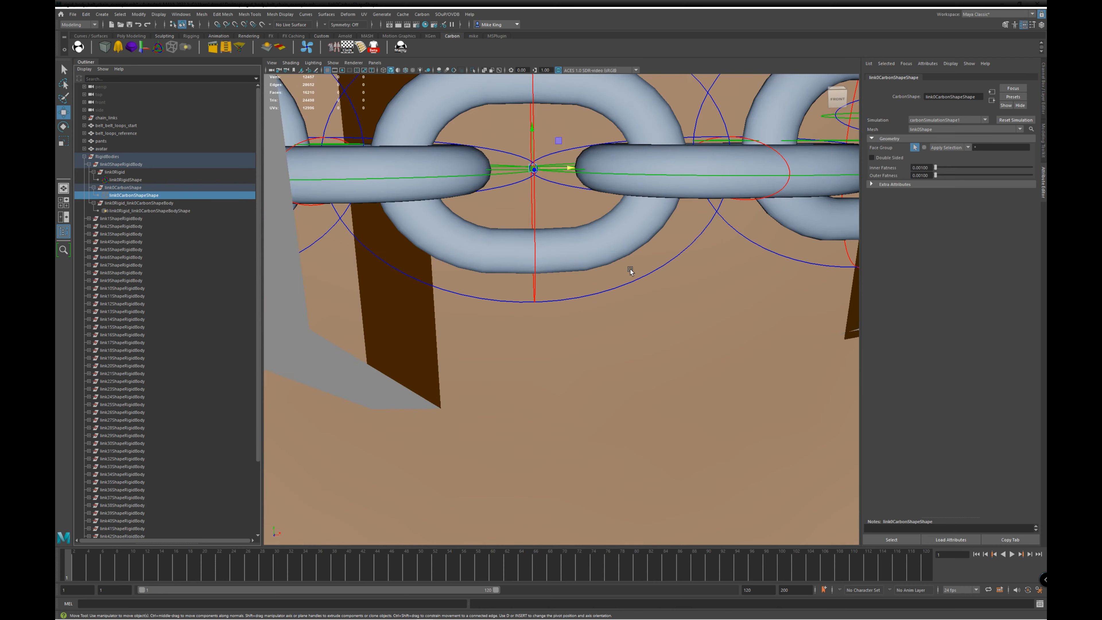
scroll(630, 269, down, 3)
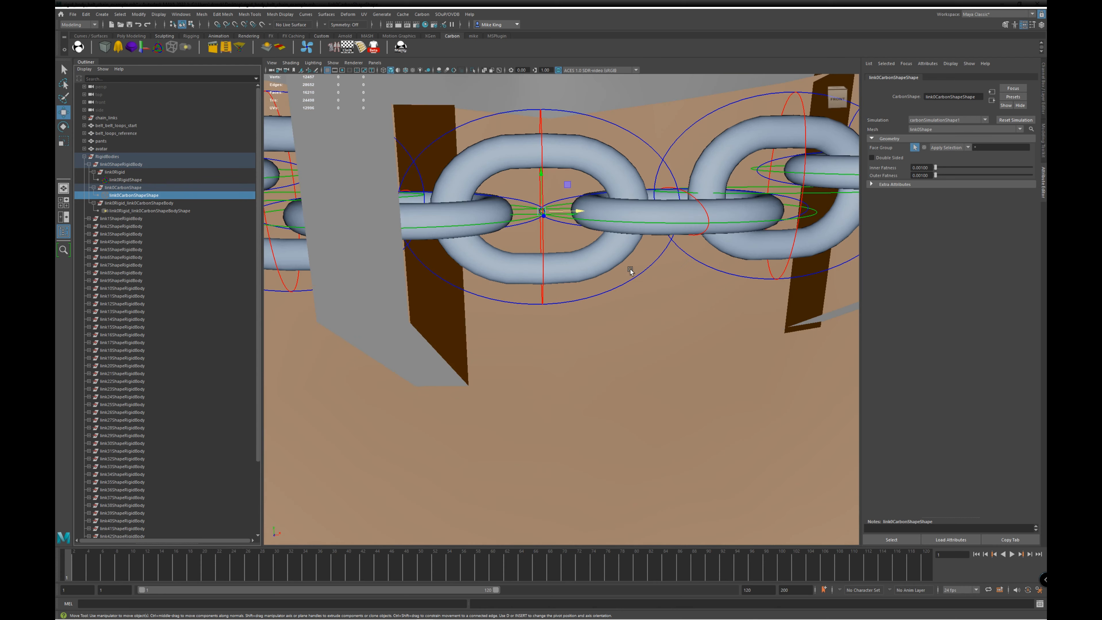
alt+drag(639, 264, 631, 267)
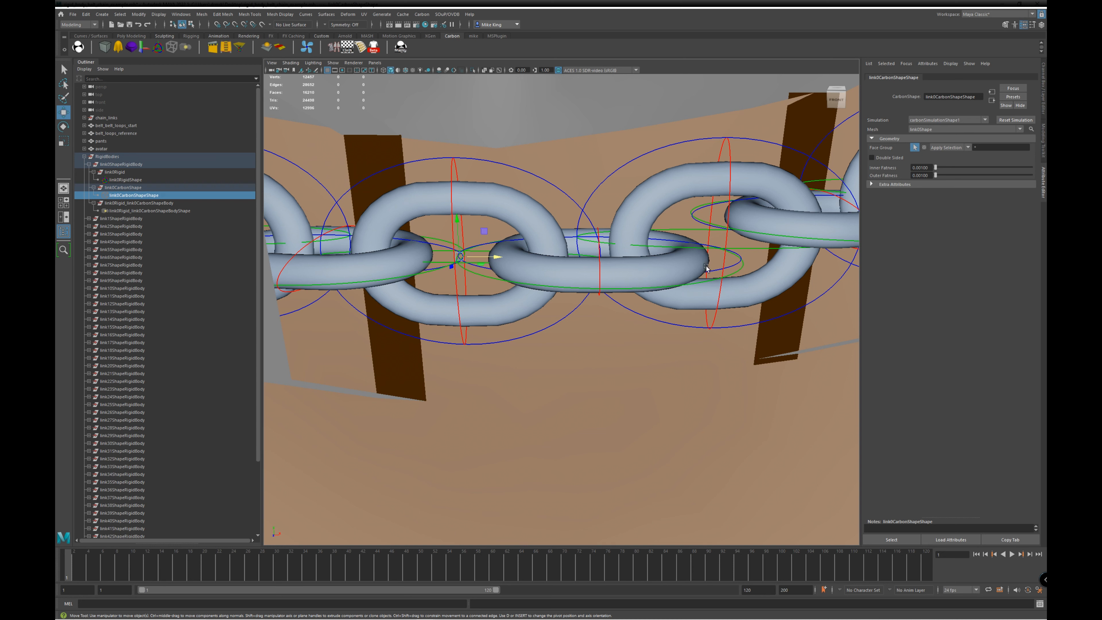
drag(920, 176, 932, 177)
click(932, 177)
click(126, 166)
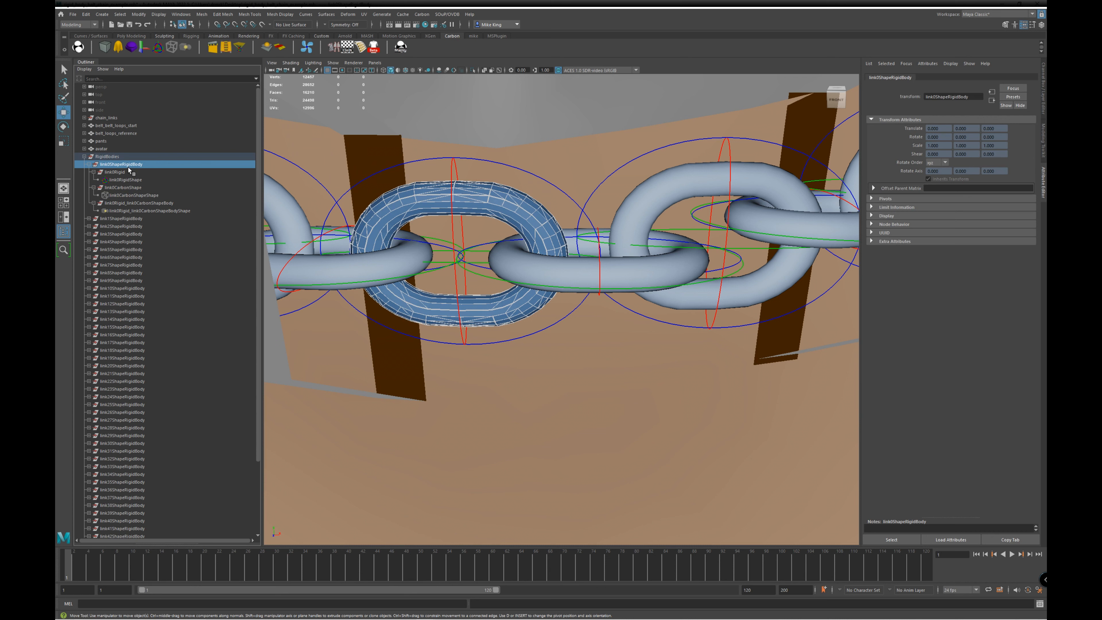
click(384, 71)
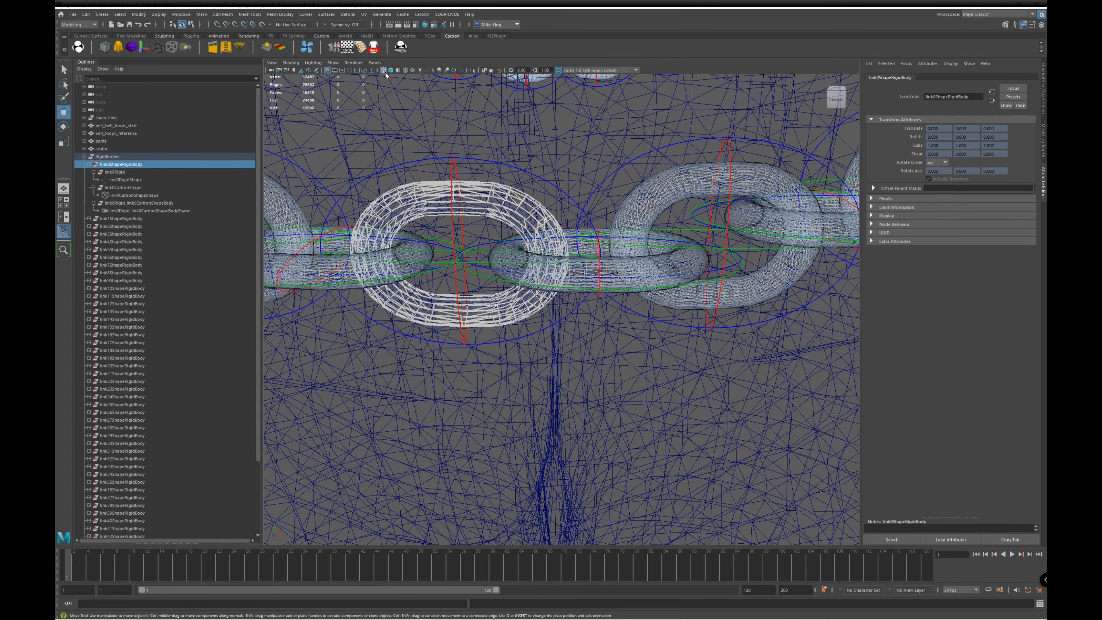
- Try an Outer Fatness of 1 on link0CarbonShapeShape, restore it to 0.001 and reset the simulation
click(169, 212)
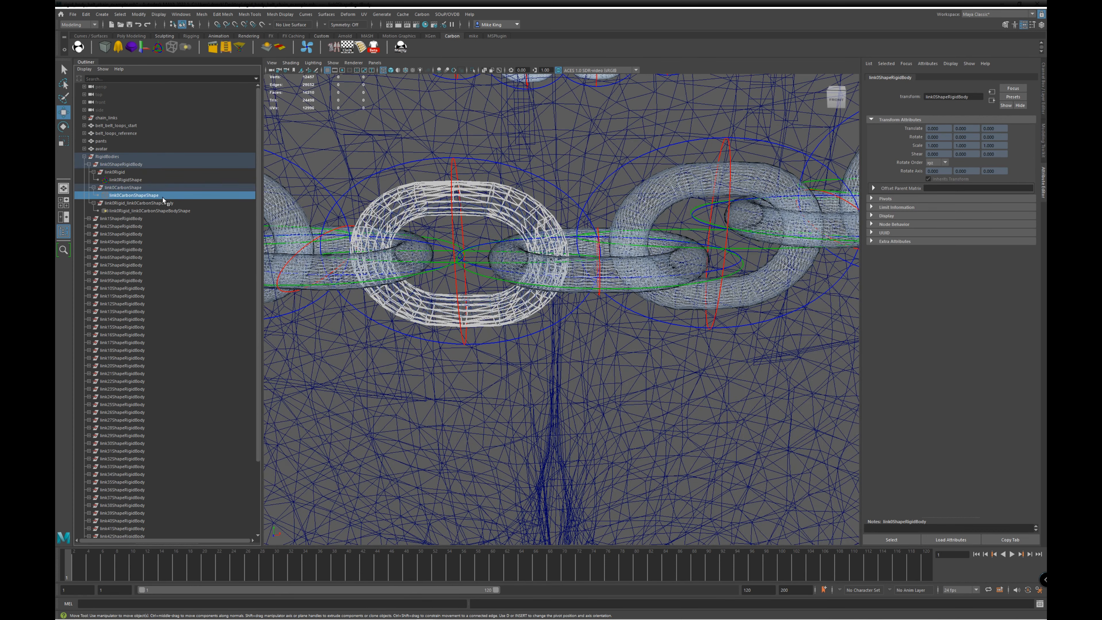
click(134, 195)
drag(938, 176, 1032, 176)
alt+drag(642, 150, 707, 143)
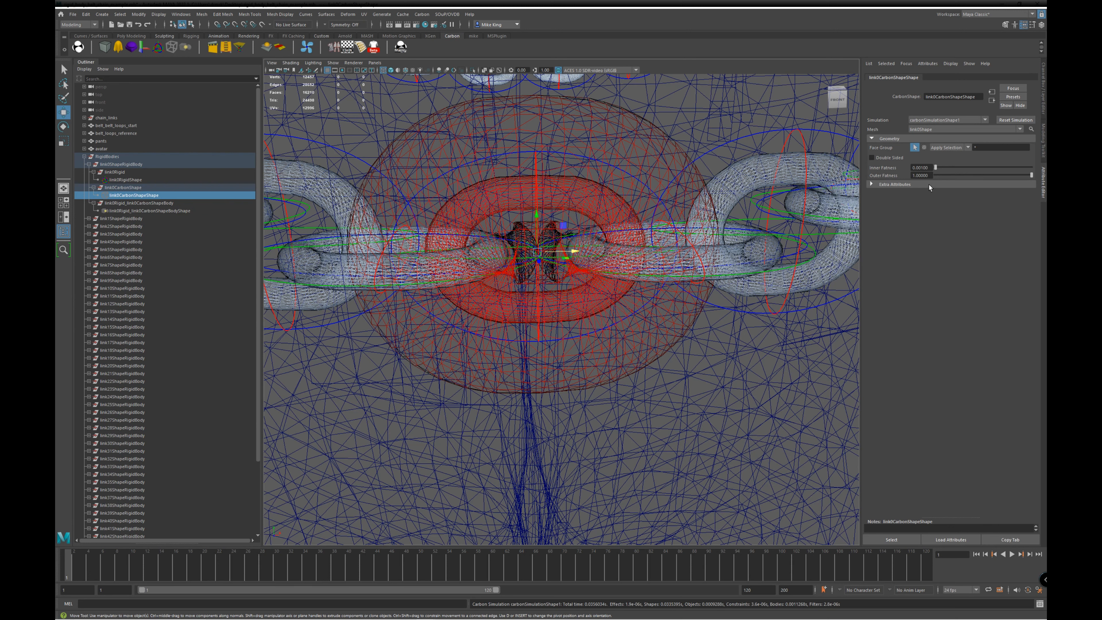
drag(933, 181, 907, 178)
click(1025, 121)
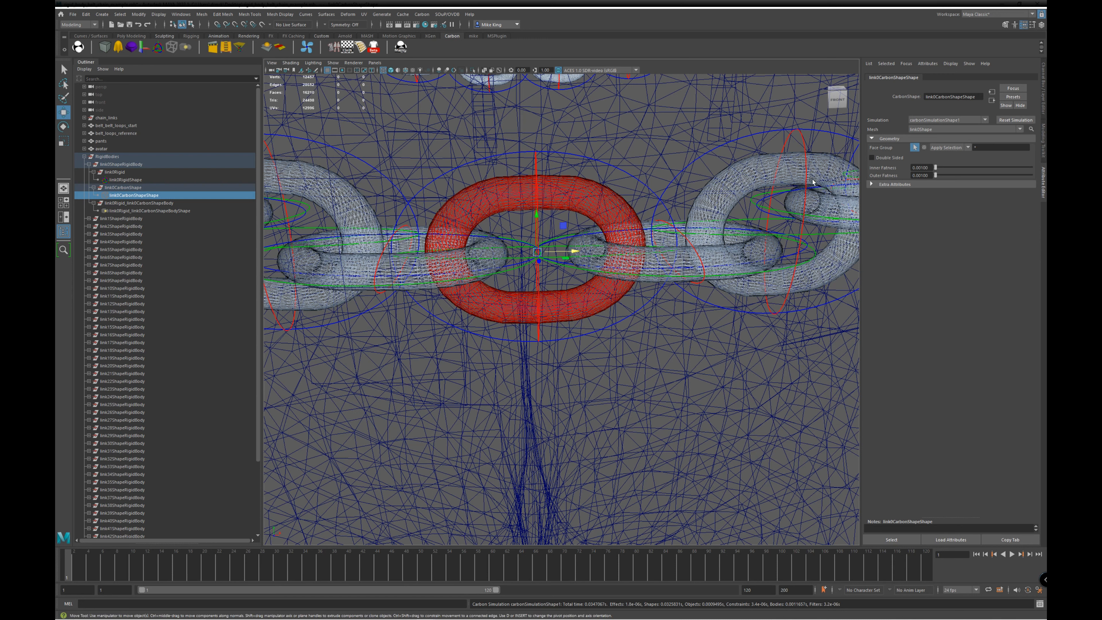
- Set the Inner Fatness of the first link's collision shape to 0.2 and reset the simulation
drag(916, 167, 934, 174)
text(2)
key(Return)
click(1027, 119)
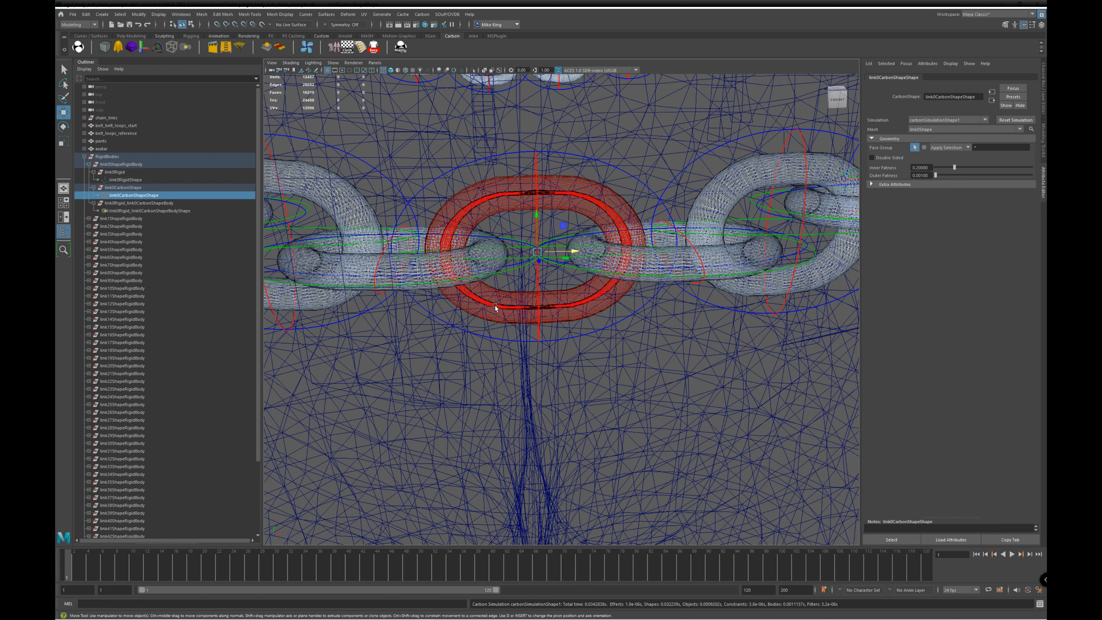
- Review the first link's rigid node attributes and select the whole RigidBodies group
click(647, 175)
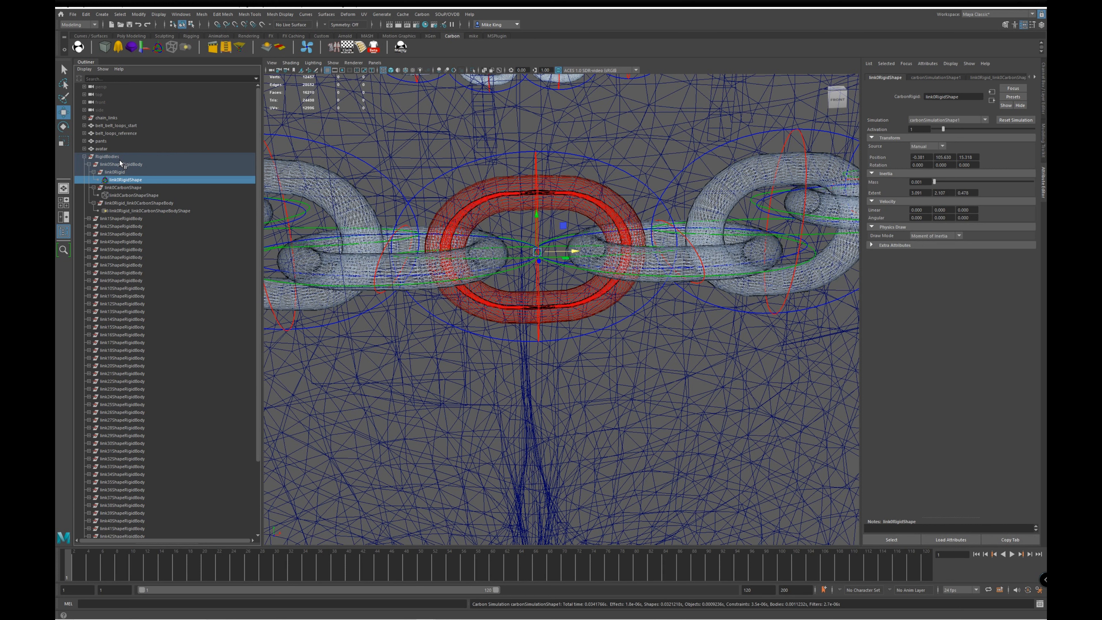
click(119, 159)
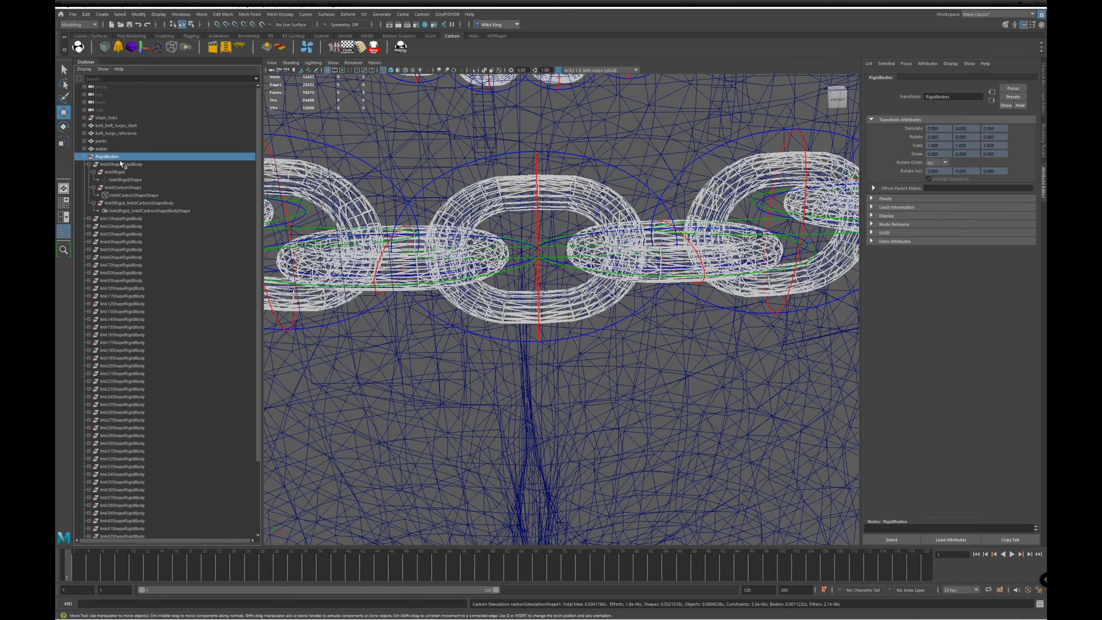
key(alt+Tab)
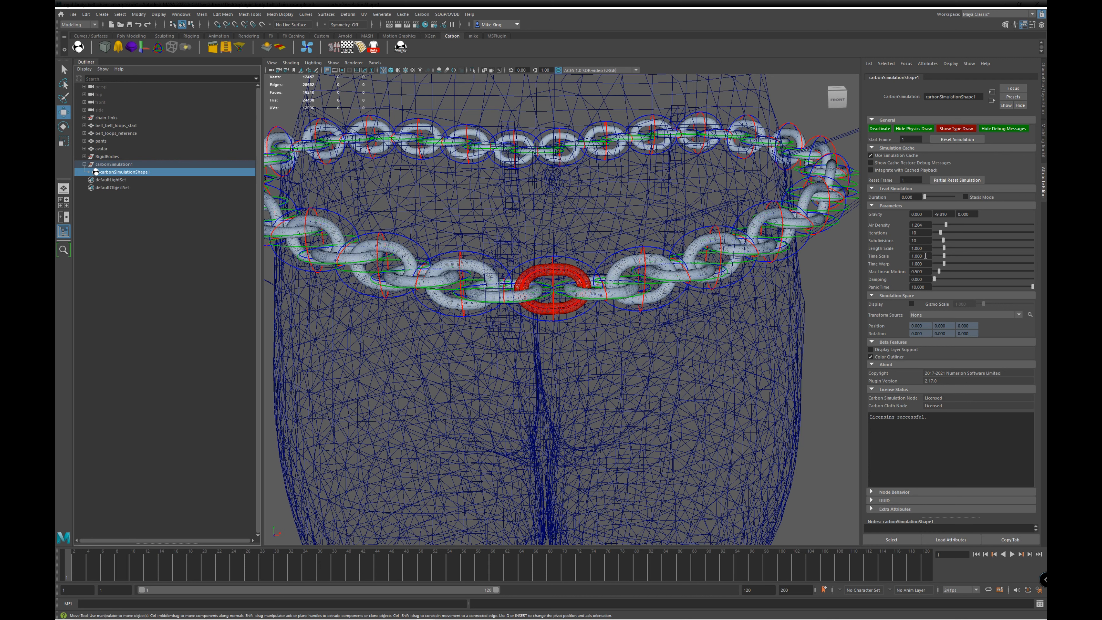
- Lower the Length Scale parameter of carbonSimulationShape1
drag(926, 252, 907, 247)
text(0.0)
click(909, 241)
key(Return)
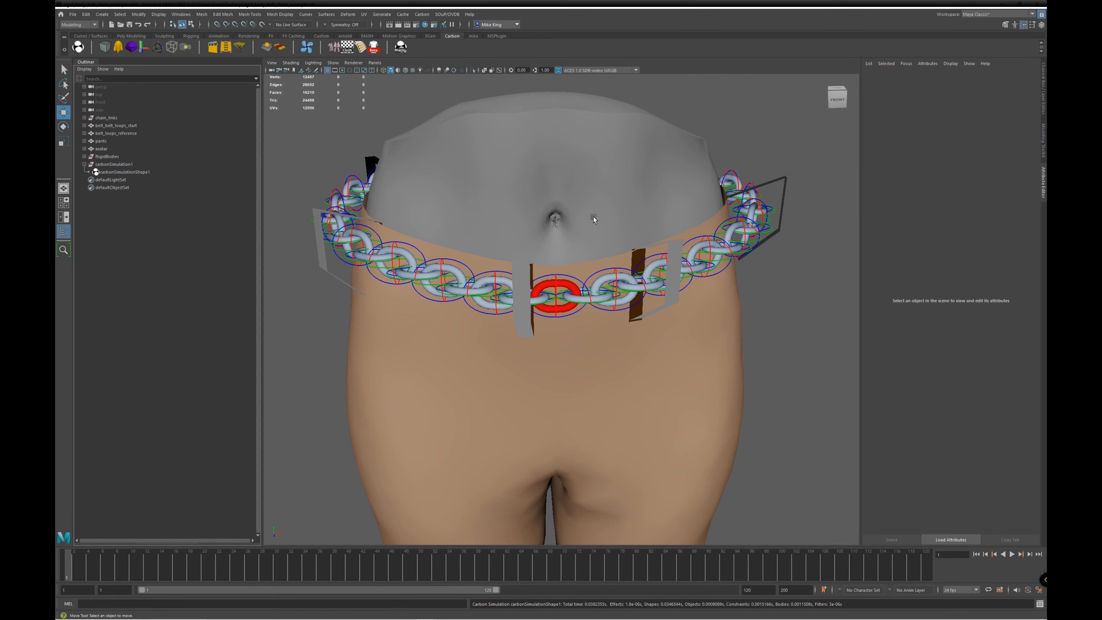
- Make the avatar a Carbon collider, and turn the pants and belt_belt_loops_start meshes into Carbon cloth
click(603, 182)
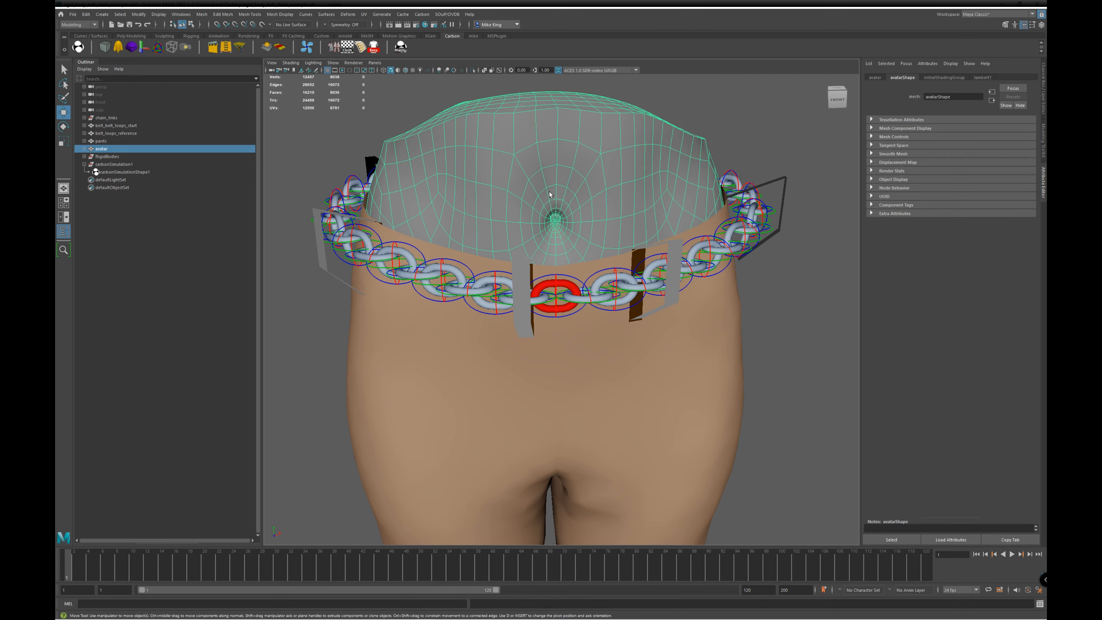
click(105, 47)
click(100, 141)
ctrl+click(116, 126)
click(118, 47)
- Set the collision thickness of the pants cloth, pantsClothShape, to 0.1
click(84, 187)
click(117, 196)
double_click(920, 207)
text(0.2)
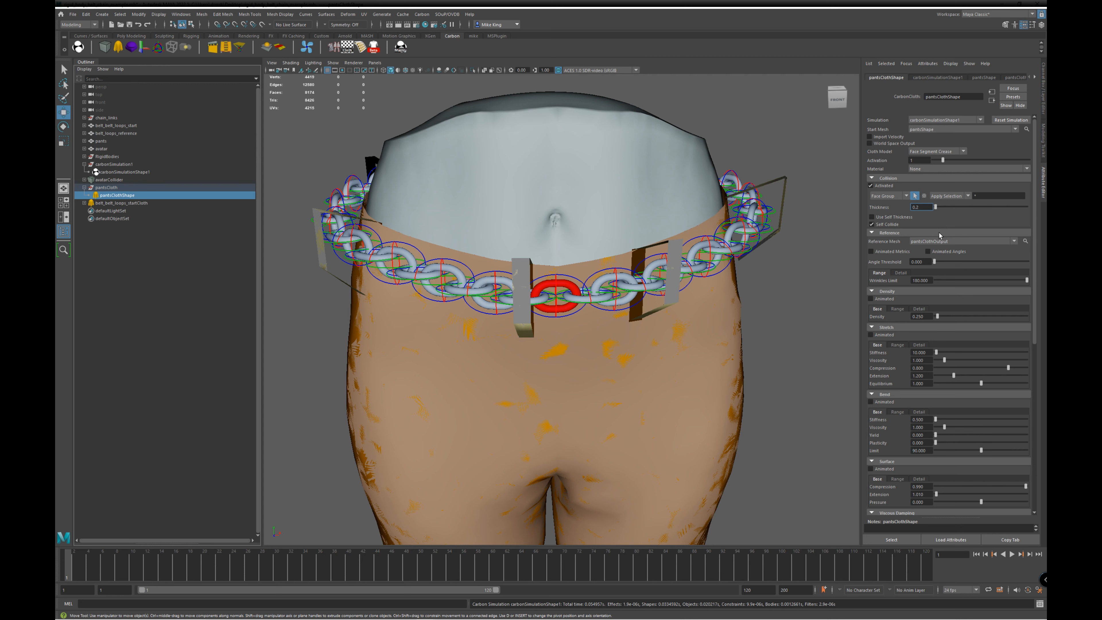
key(Return)
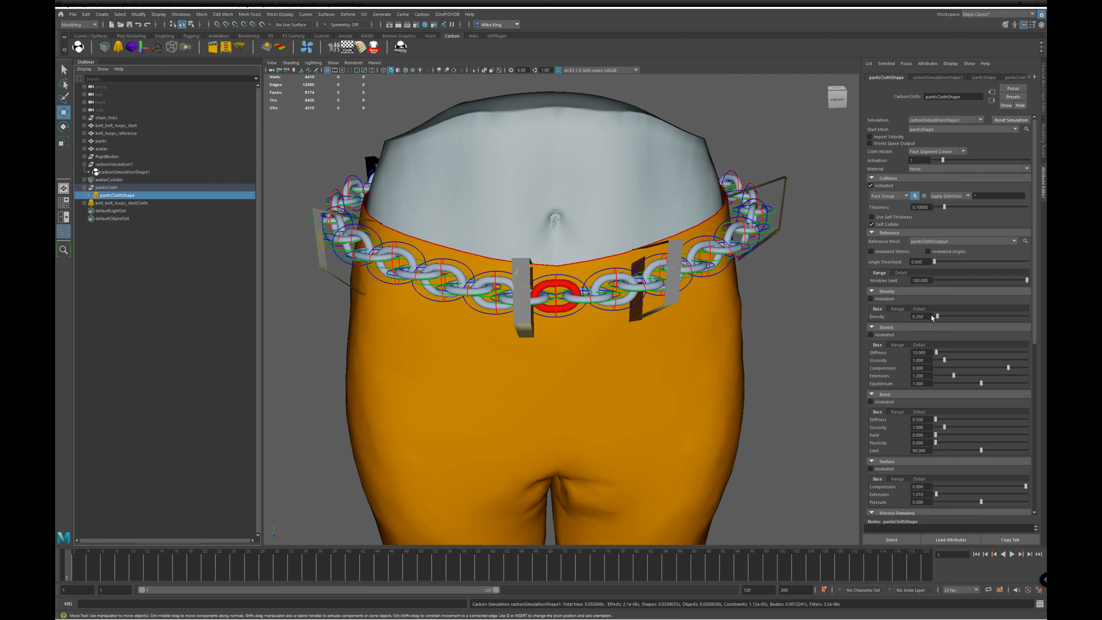
- Set the Stretch stiffness of the pants cloth to 100
scroll(927, 339, down, 2)
scroll(927, 339, down, 4)
click(920, 260)
text(0)
key(Return)
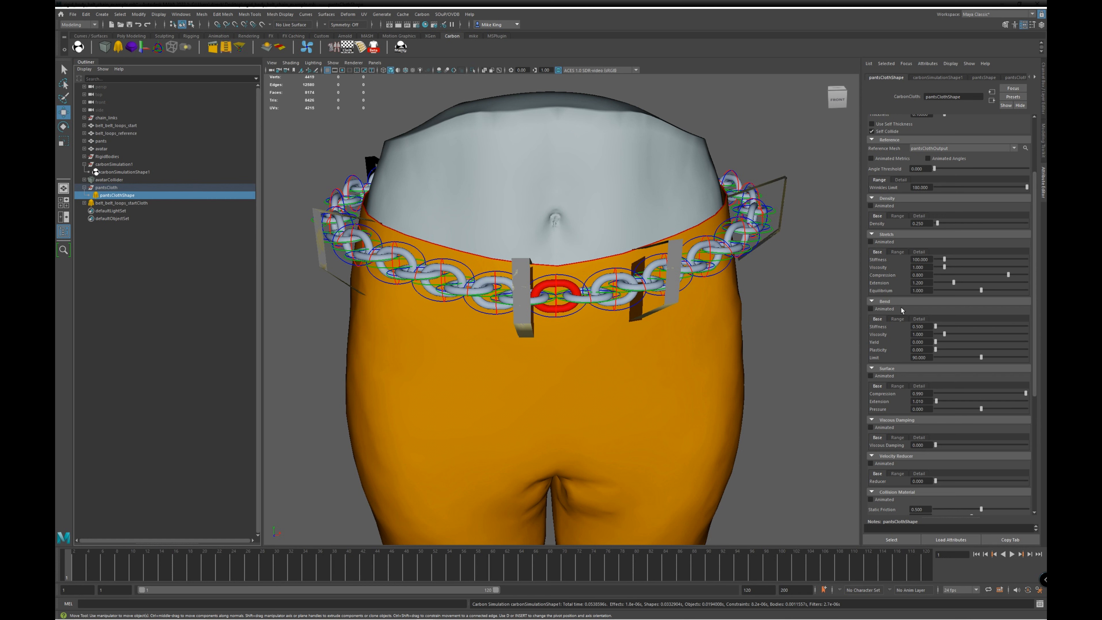
- Hide pantsClothShape and select the vertices along the waistline of the pants mesh
scroll(901, 306, up, 3)
key(ctrl+h)
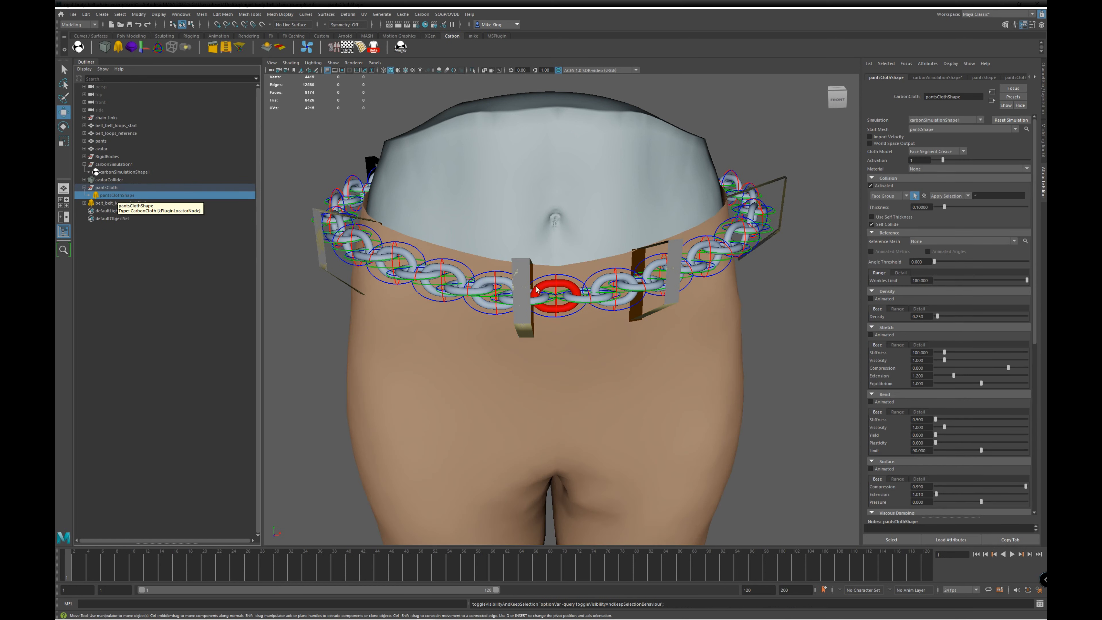
click(600, 269)
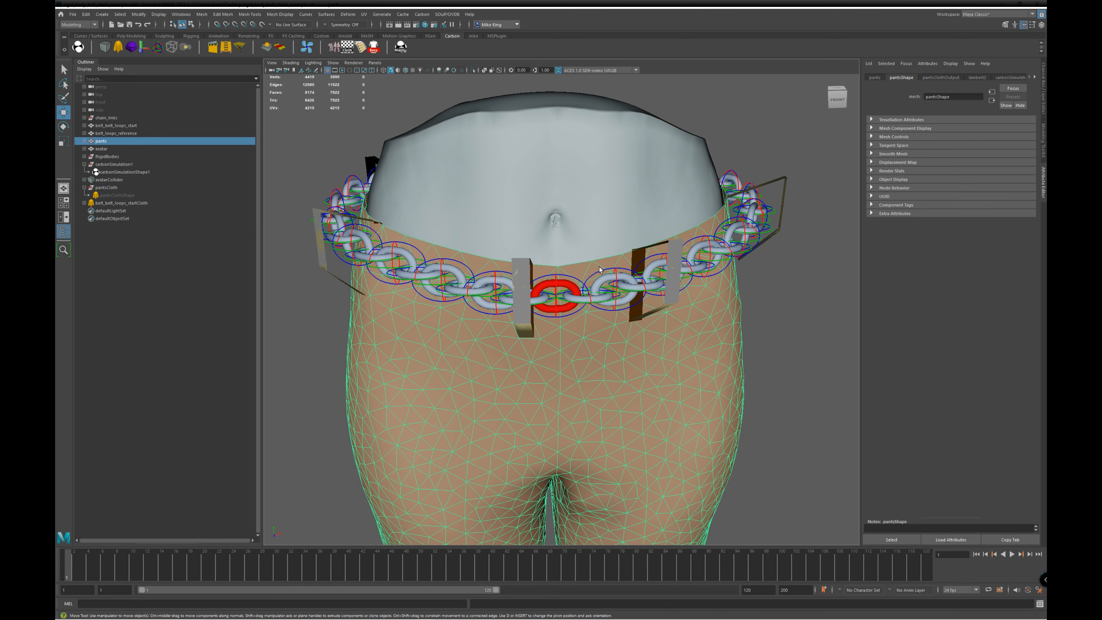
right_drag(596, 265, 558, 266)
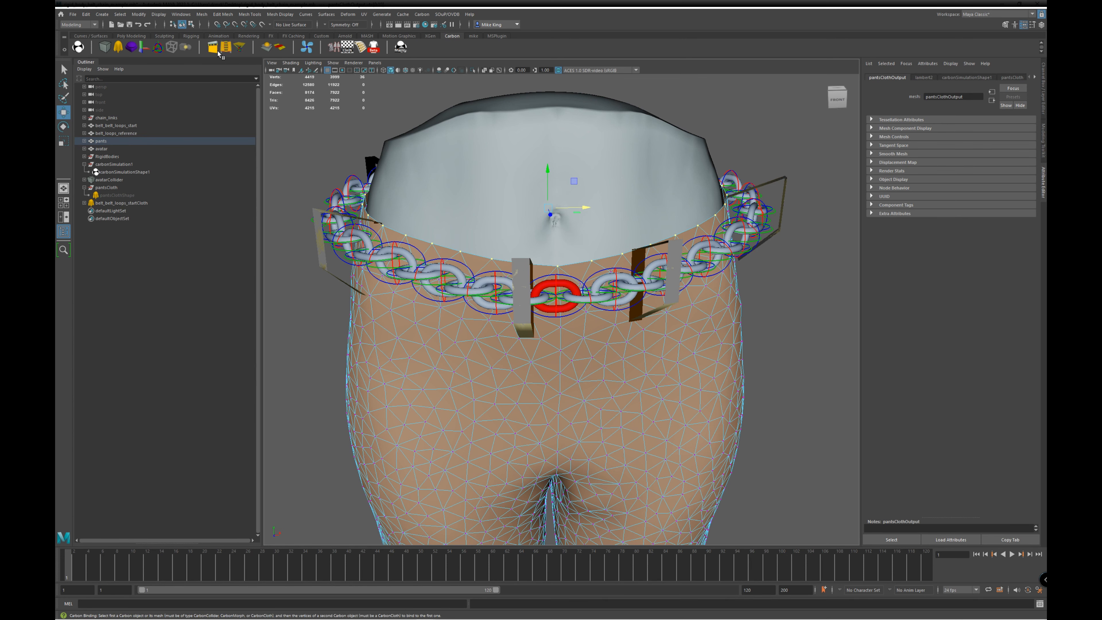
- Create a Carbon binding from the selected waistline vertices and set its Collider/Morph/Soft parent to avatarColliderShape
click(219, 52)
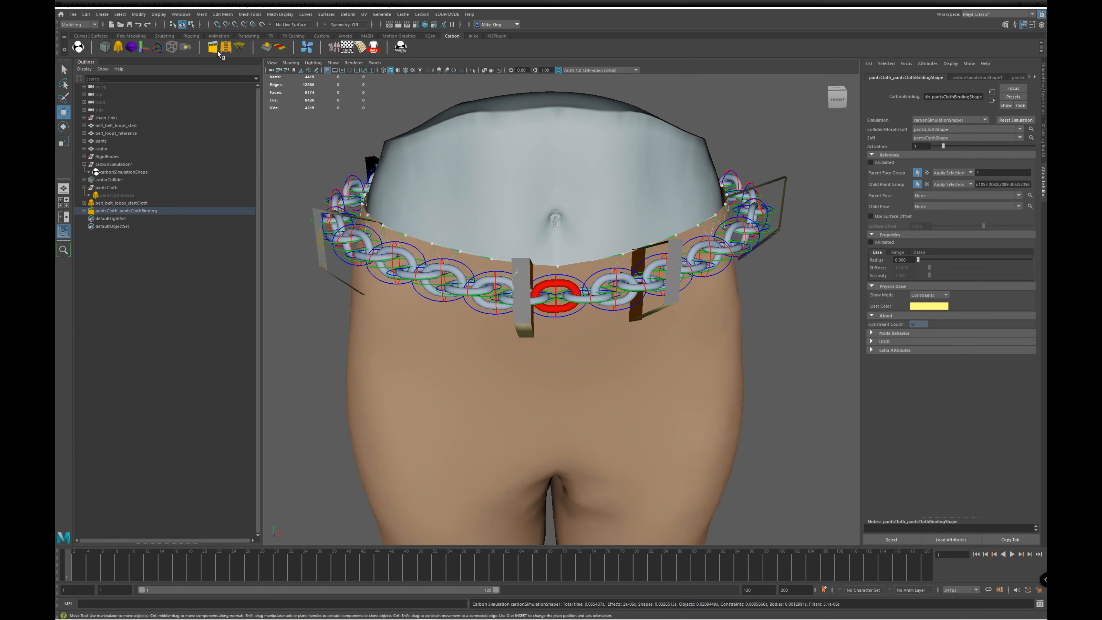
click(84, 210)
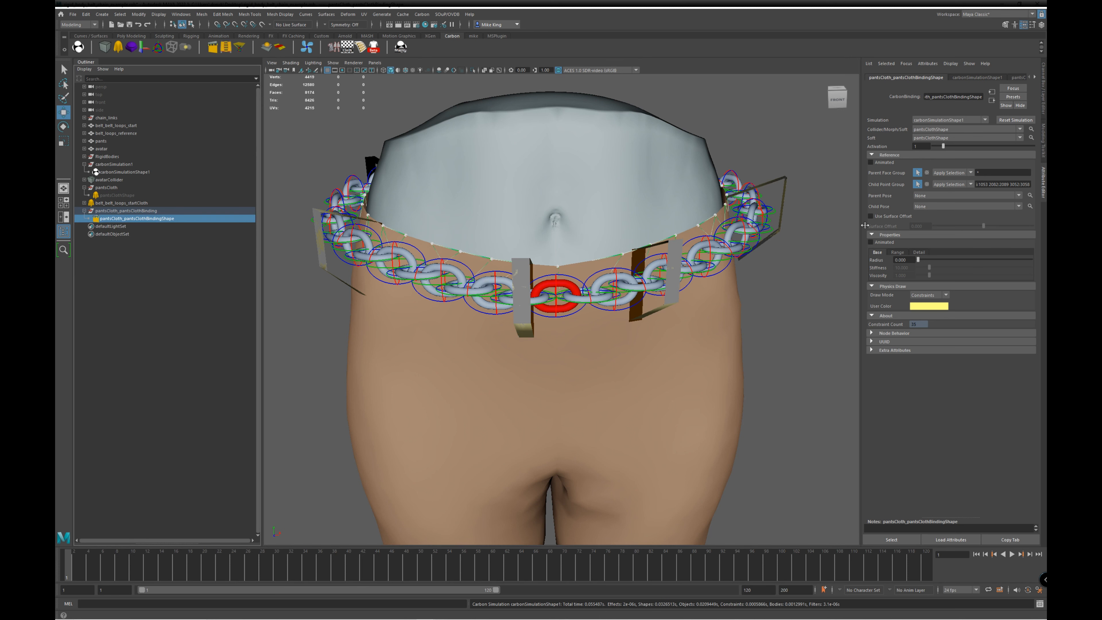
click(948, 130)
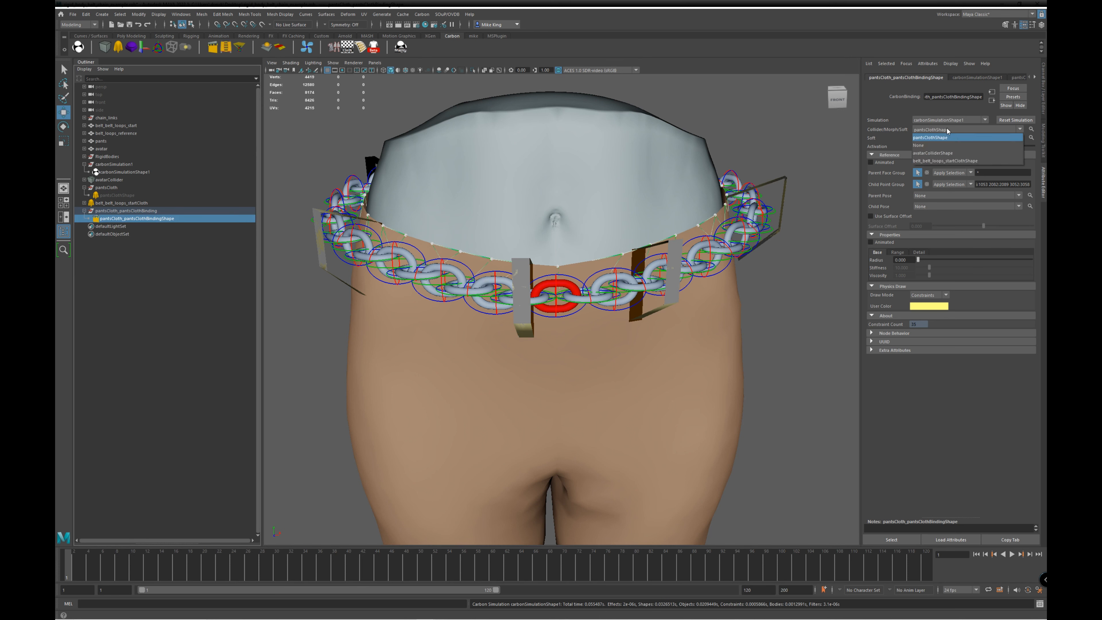
click(943, 153)
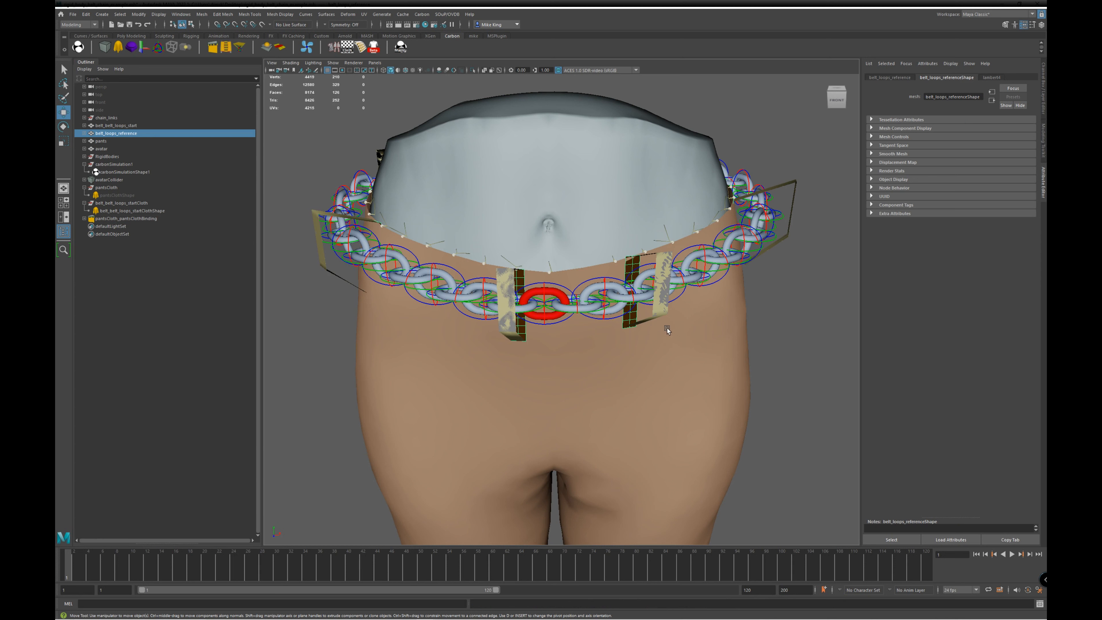
- Set the Reference Mesh of the belt loops cloth, belt_belt_loops_startClothShape, to belt_loops_referenceShape
click(628, 285)
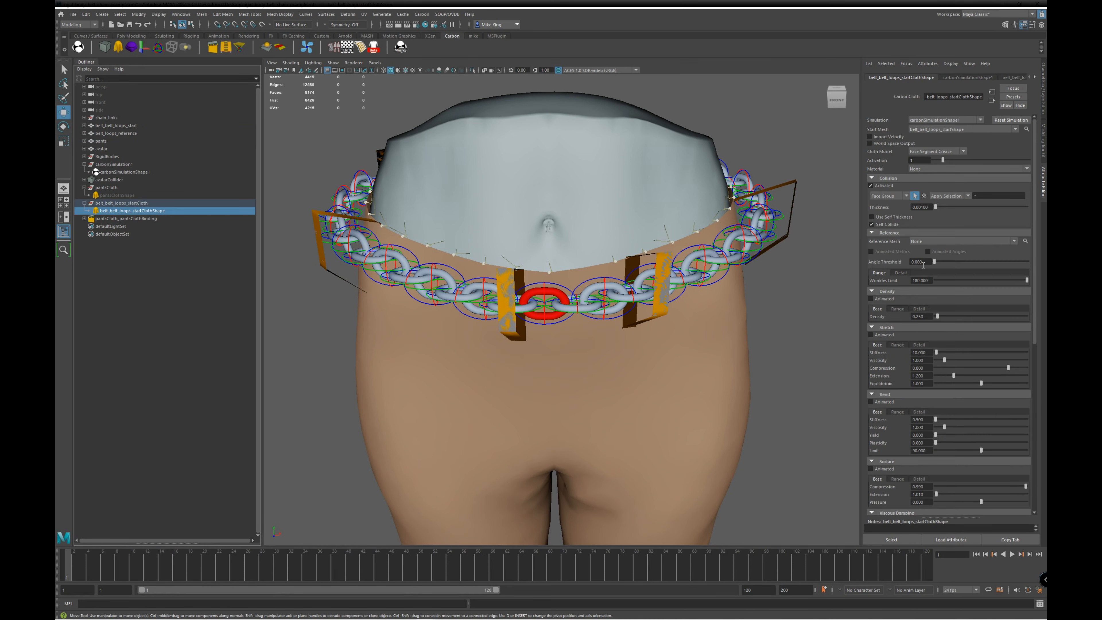
click(932, 242)
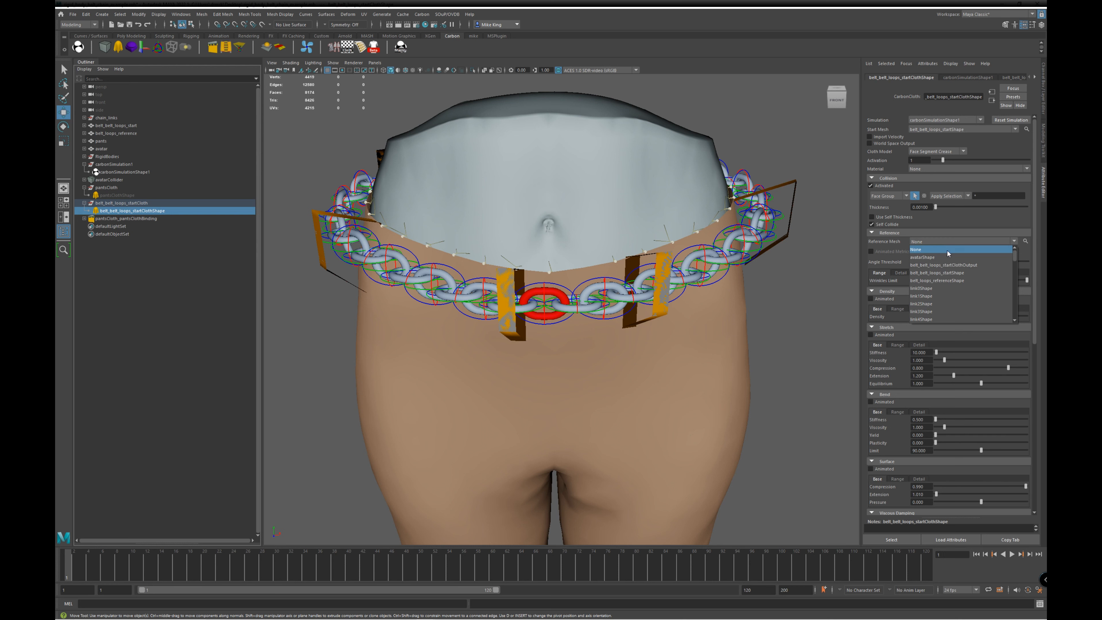
click(956, 281)
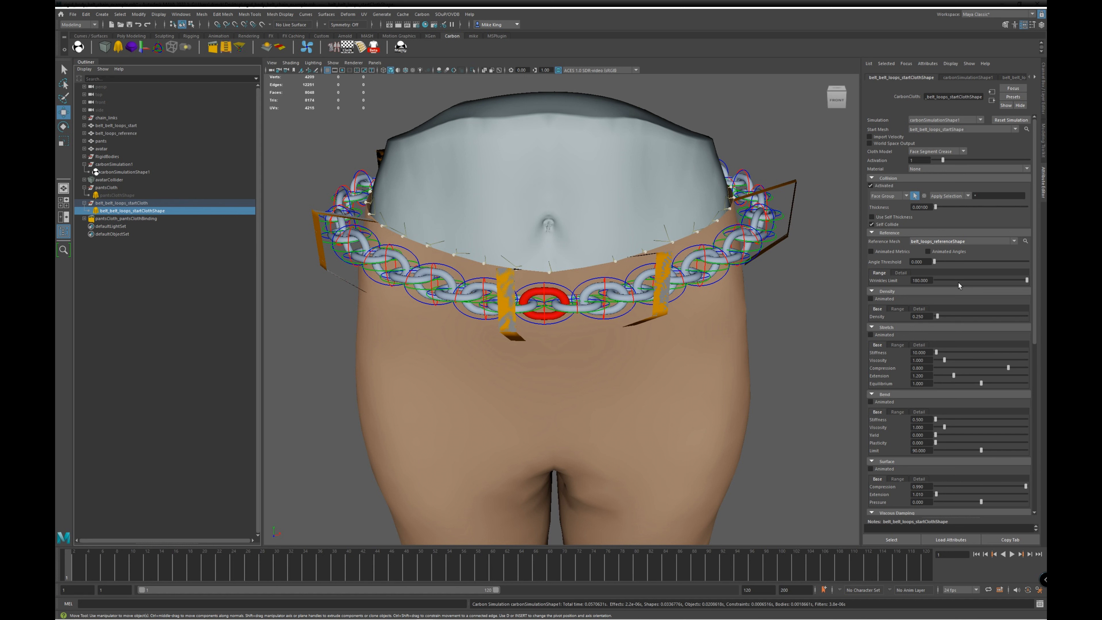
- Change the Lead Simulation Duration of carbonSimulationShape1
click(125, 172)
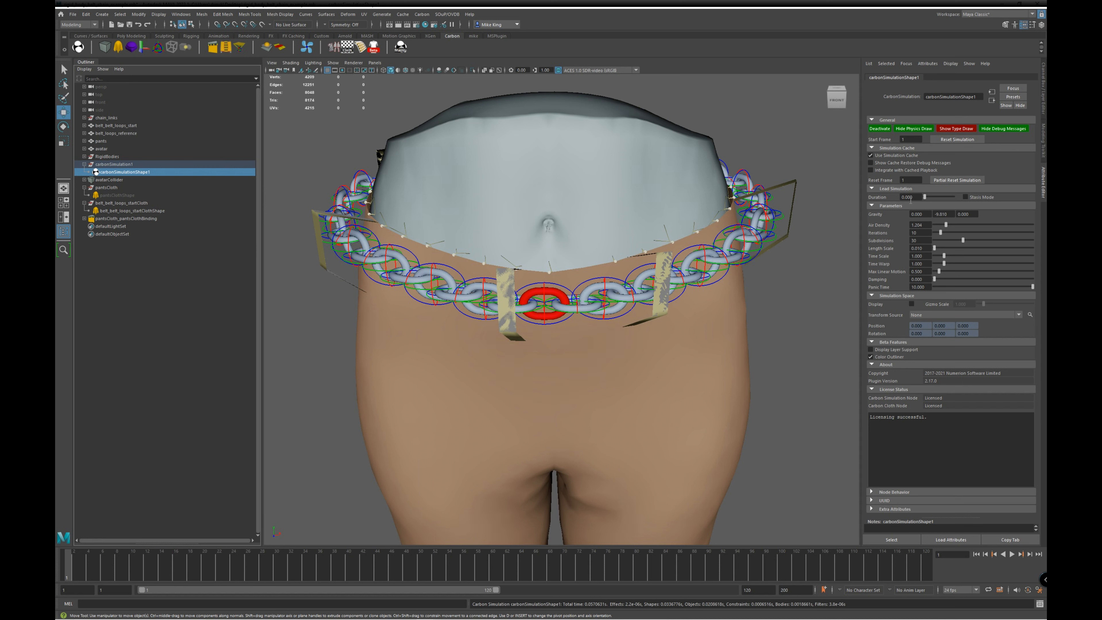
double_click(911, 200)
key(Return)
mouse_move(711, 309)
alt+mouse_down()
mouse_move(713, 291)
mouse_move(703, 291)
alt+mouse_up()
- Select the vertices at the ends of the belt loops on the belt_belt_loops_start mesh
click(526, 201)
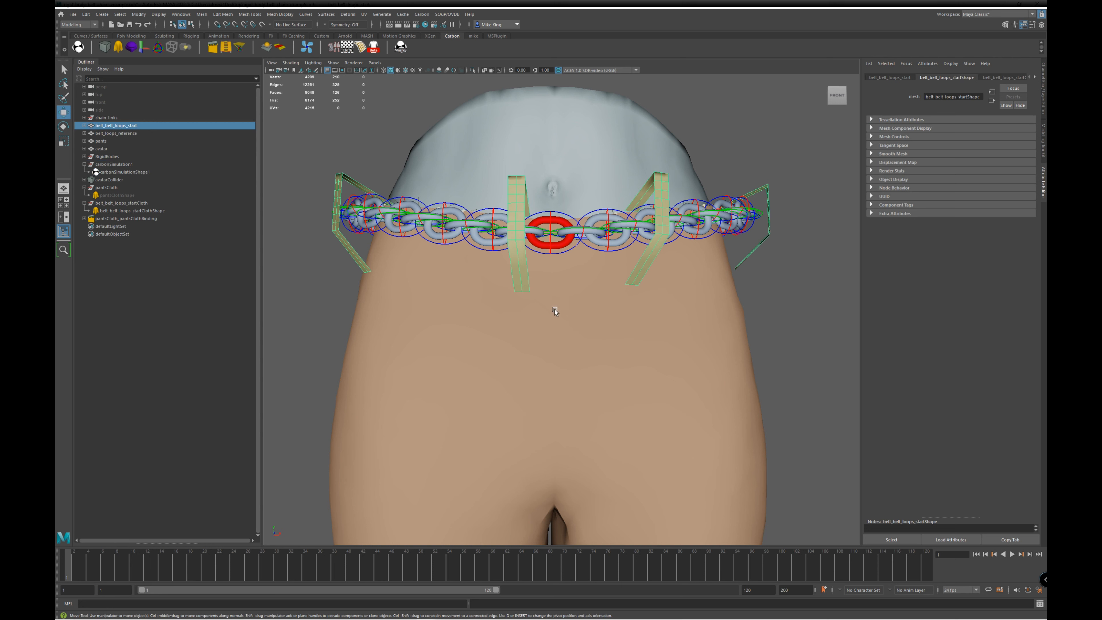
right_click(523, 280)
click(497, 281)
drag(507, 283, 650, 277)
alt+drag(767, 324, 706, 332)
shift+drag(628, 283, 691, 295)
alt+drag(834, 279, 755, 291)
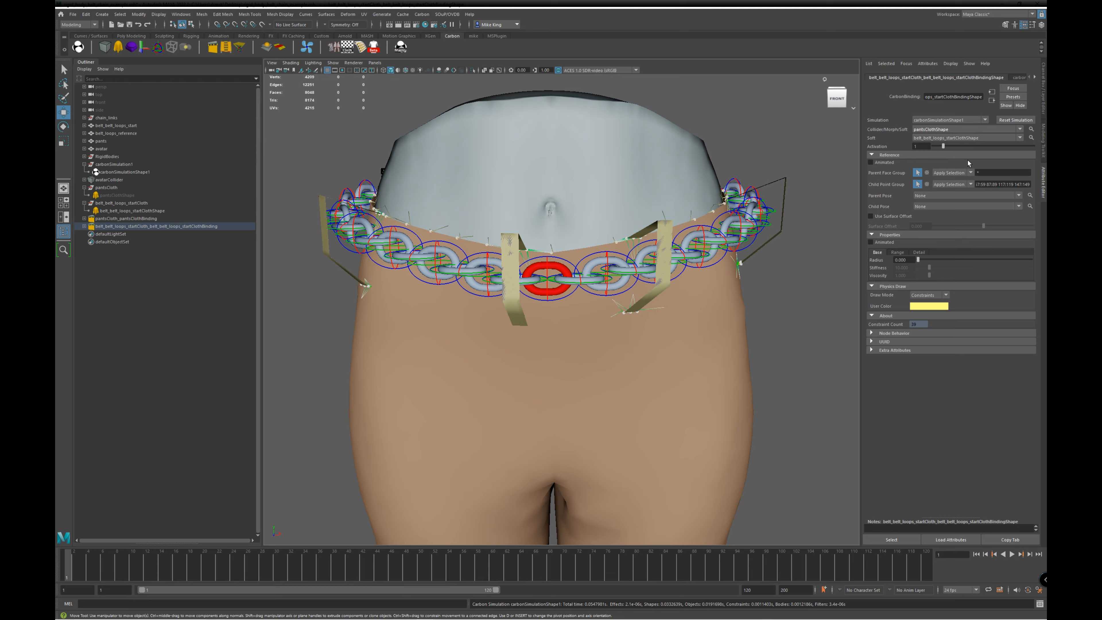
- Add the selected belt loop end vertices to the Child Point Group of the belt loops binding
alt+drag(568, 326, 595, 276)
key(ctrl+z)
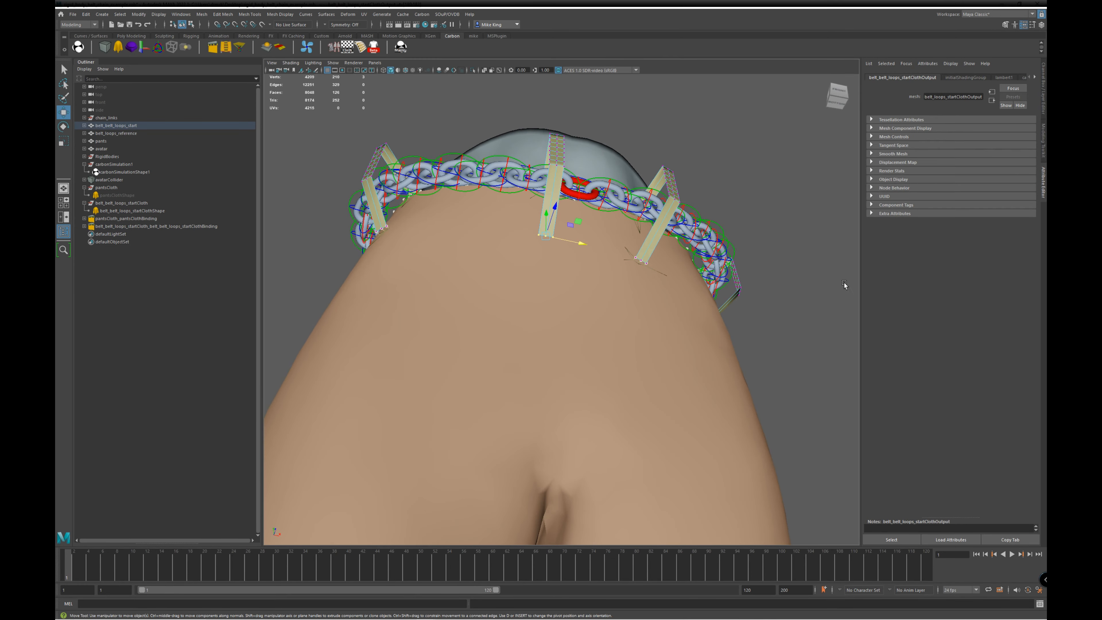
click(971, 184)
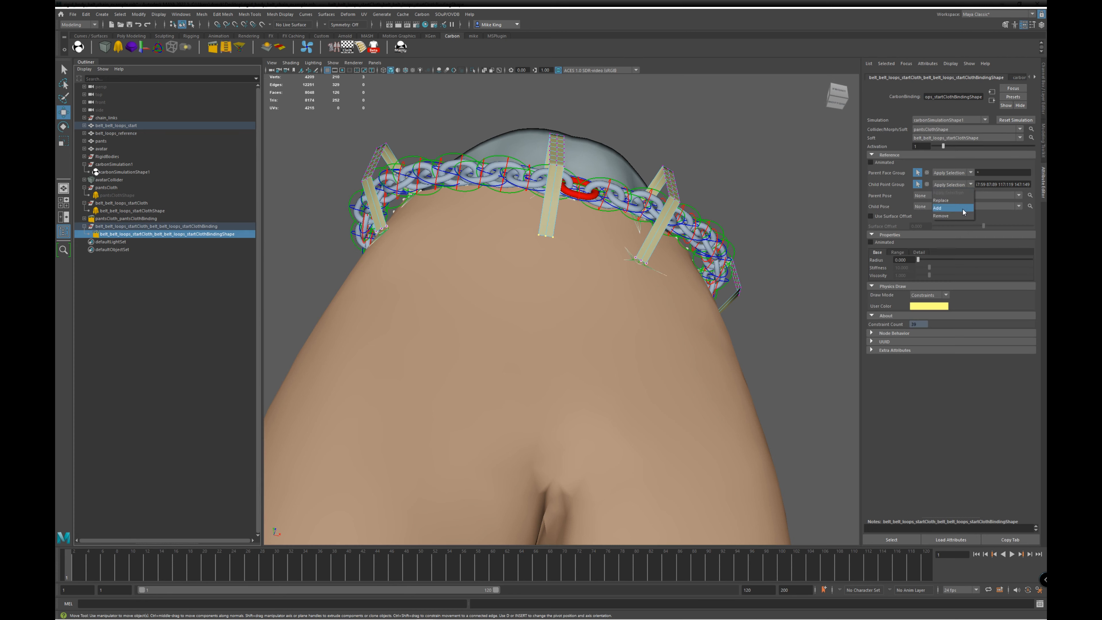
click(965, 208)
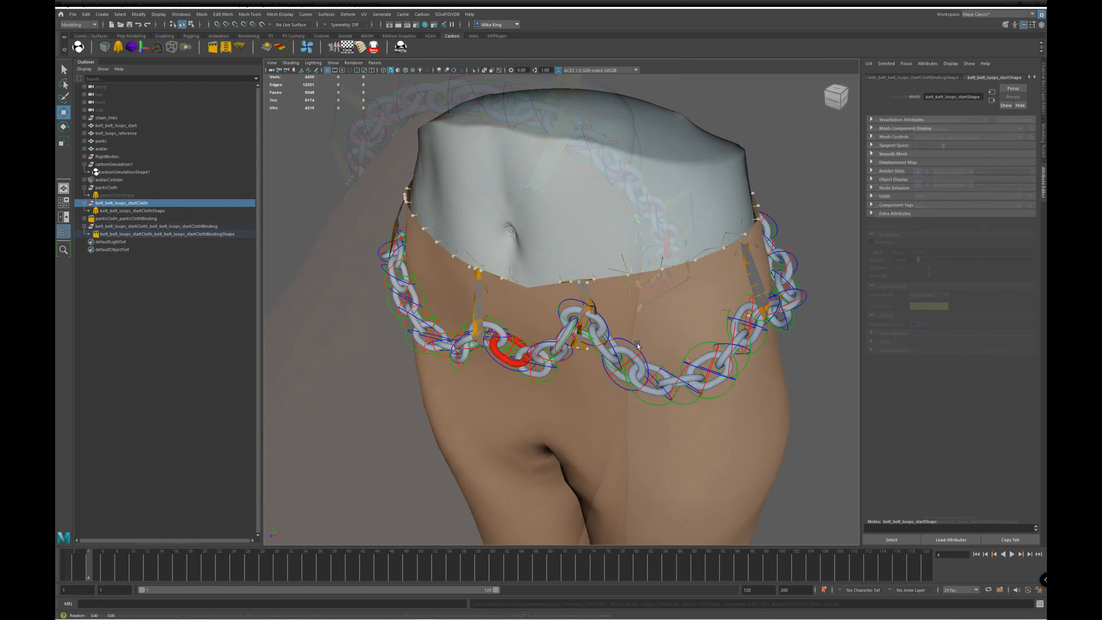
- Return to the first frame and set the collision Thickness of belt_belt_loops_startClothShape to 0.2
alt+drag(671, 339, 621, 336)
click(976, 555)
click(132, 211)
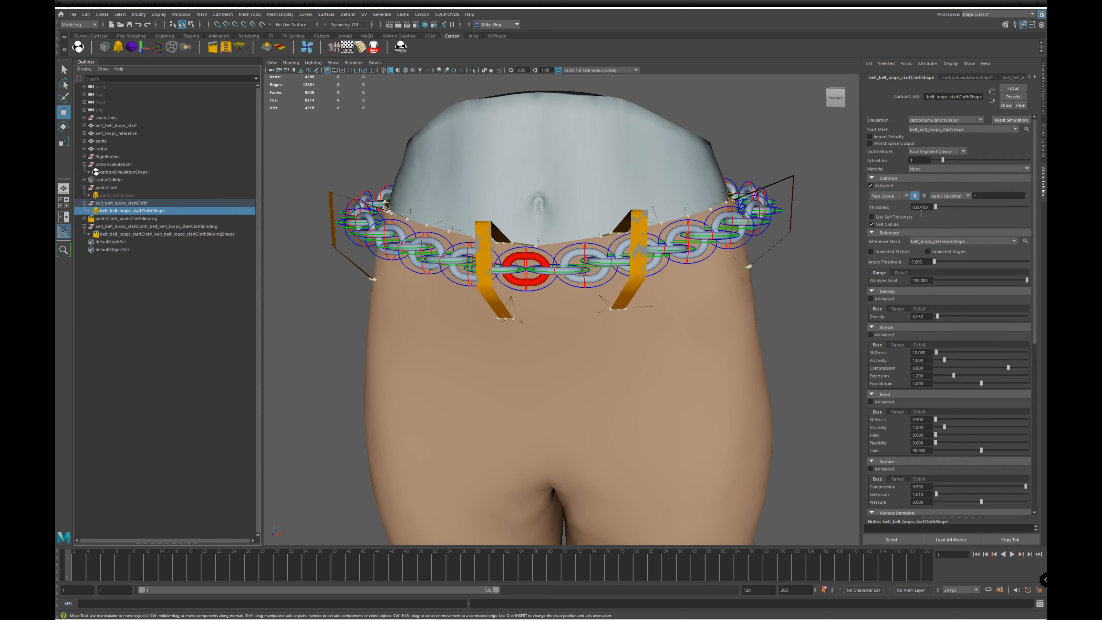
drag(934, 210, 921, 209)
text(2)
key(Return)
- Set the belt loops cloth's Density to 0.5 and Stretch Stiffness to 100, then reset and simulate to frame 4
drag(930, 317, 910, 317)
text(0.5)
key(Return)
drag(930, 353, 911, 353)
text(100)
key(Return)
click(1013, 122)
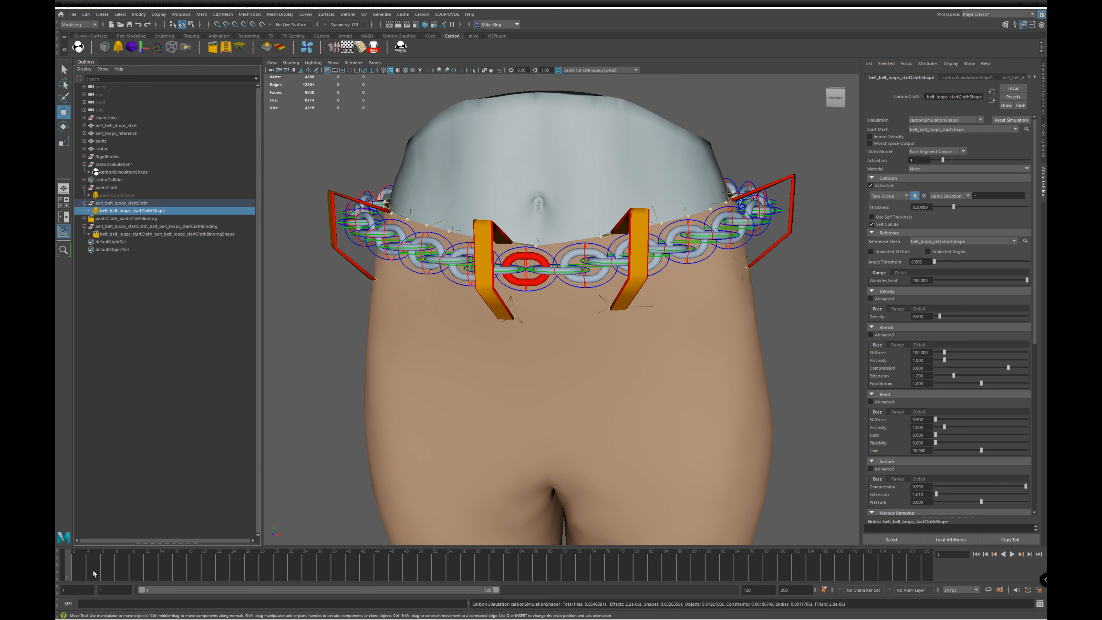
click(93, 574)
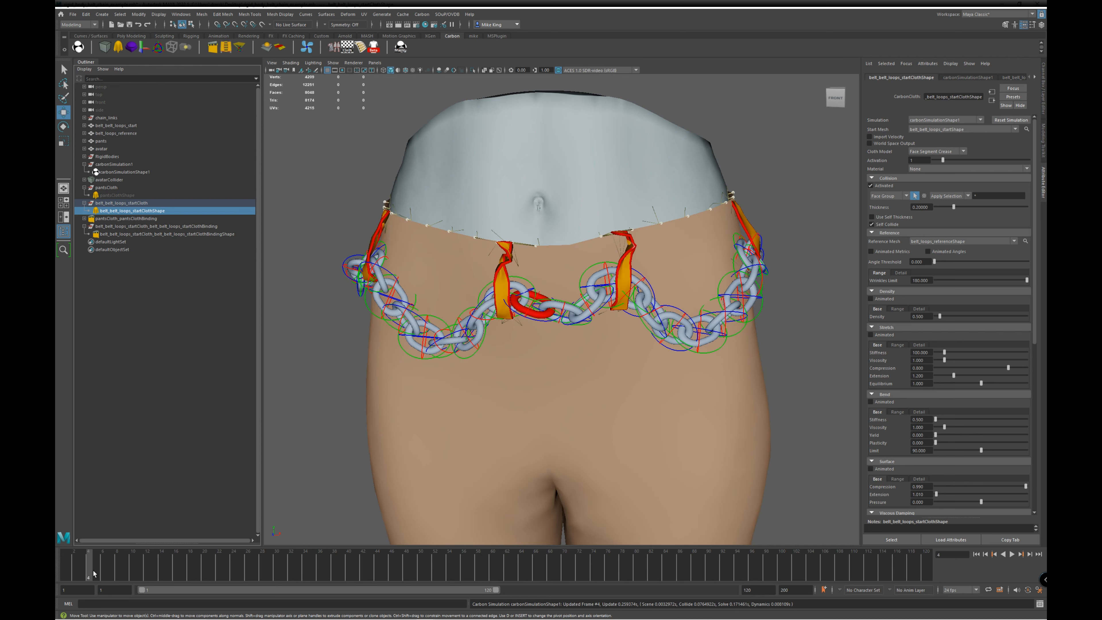
alt+drag(674, 322, 469, 370)
- Set the Radius of the belt loops binding to 0.1 and simulate again from the first frame to frame 4
click(193, 234)
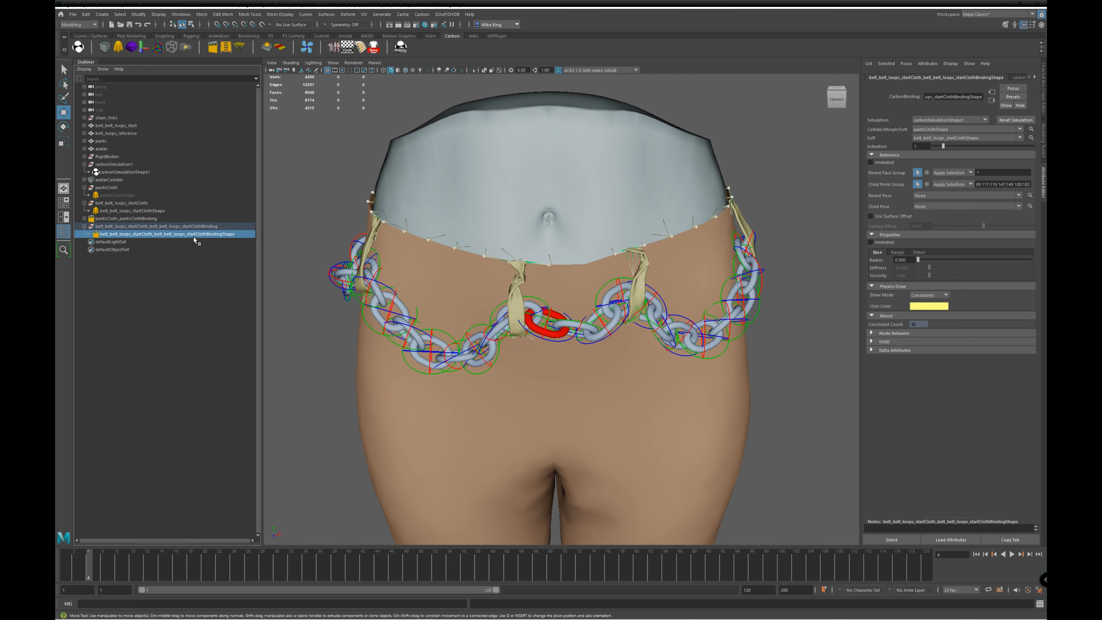
click(904, 260)
key(Return)
click(68, 571)
click(95, 570)
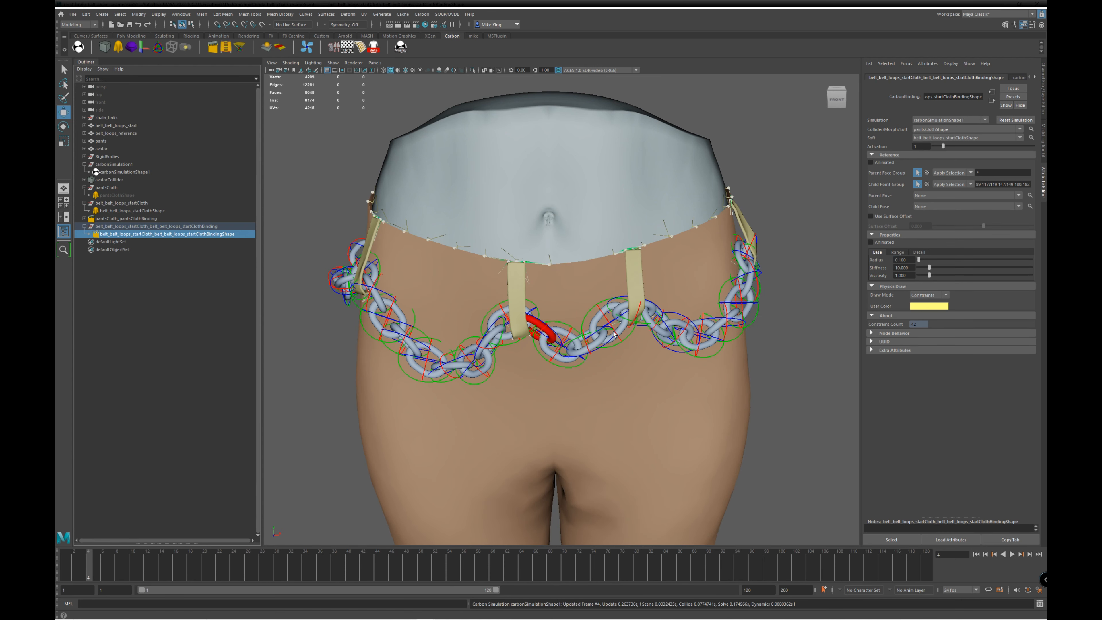
- Lower the Activation of the belt loops binding at the first frame and simulate to frame 4
click(65, 571)
drag(943, 146, 933, 147)
click(90, 570)
alt+drag(691, 357, 561, 369)
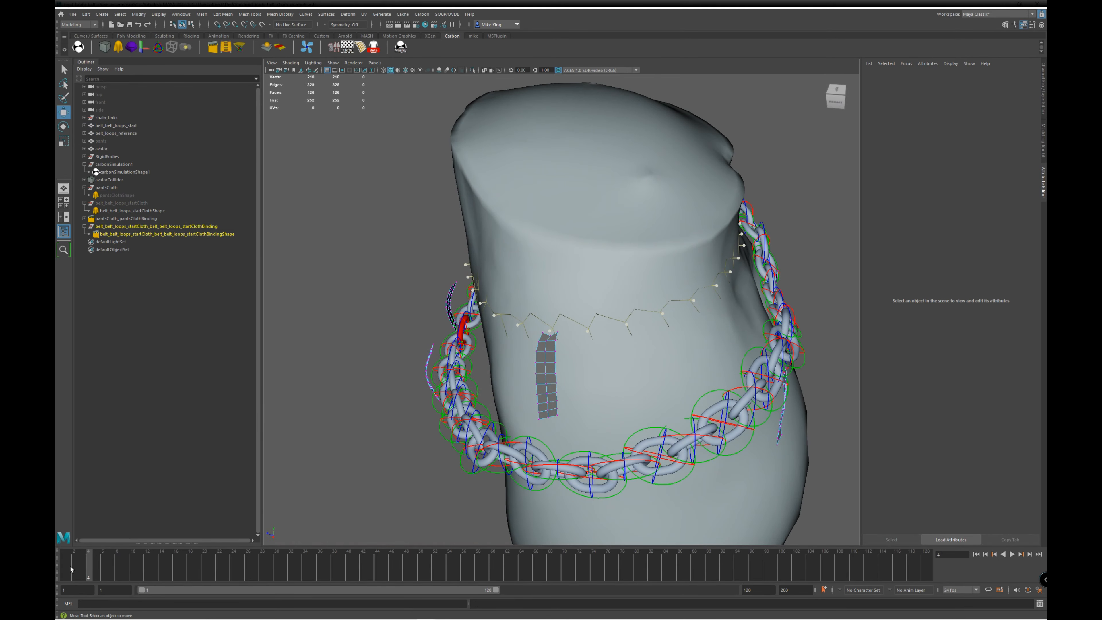
- Return to frame 1 and adjust the end vertices of the belt loops on the belt_belt_loops_start mesh
click(71, 569)
click(550, 340)
drag(552, 363, 525, 339)
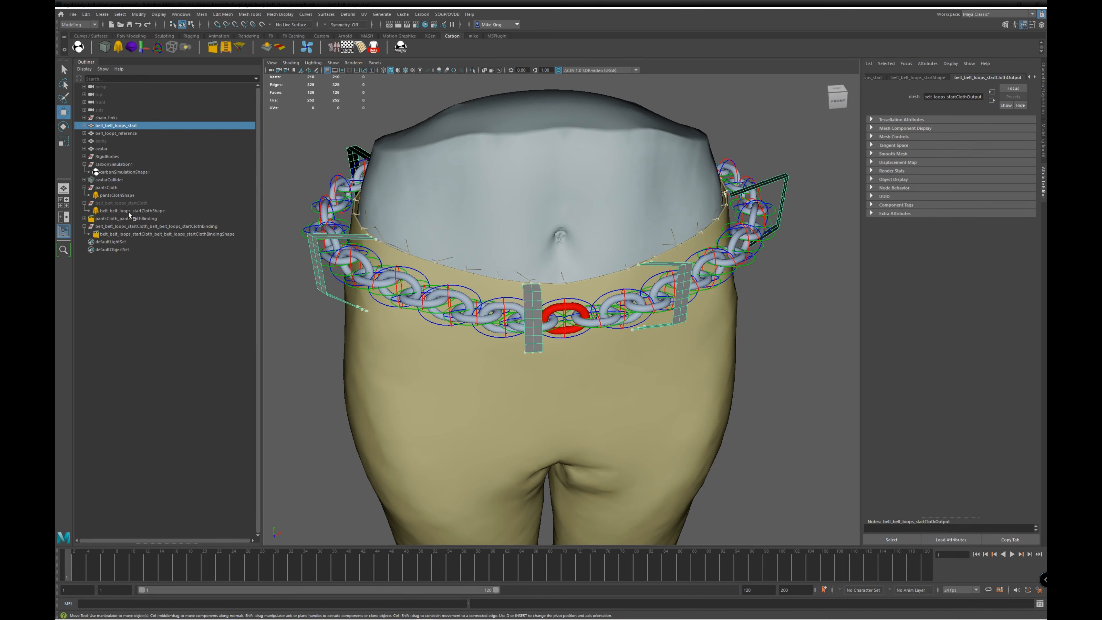
click(133, 203)
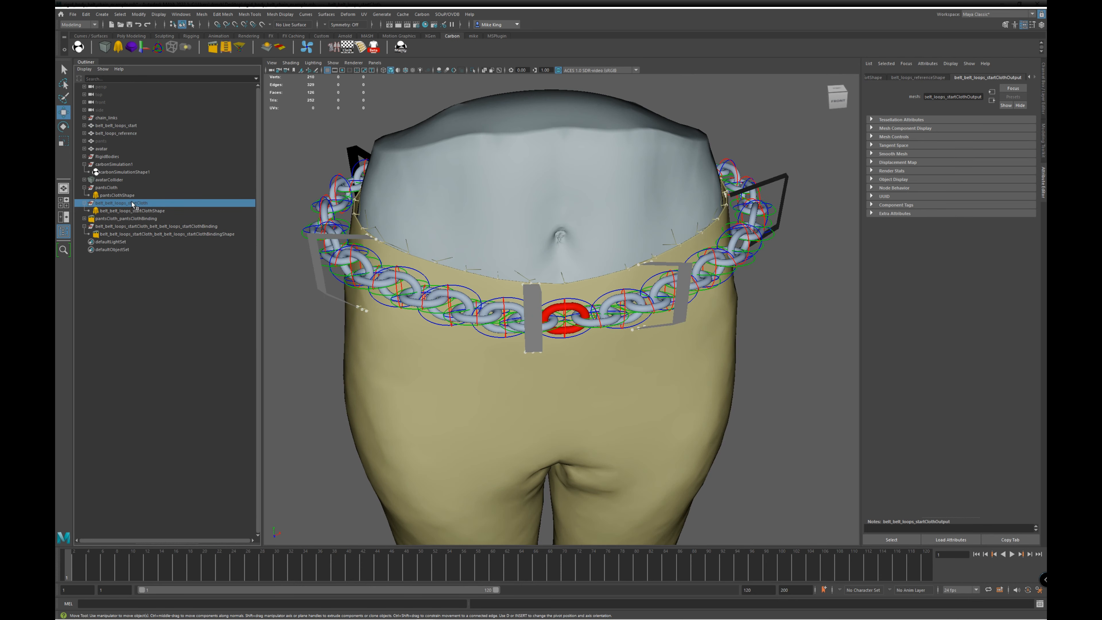
key(h)
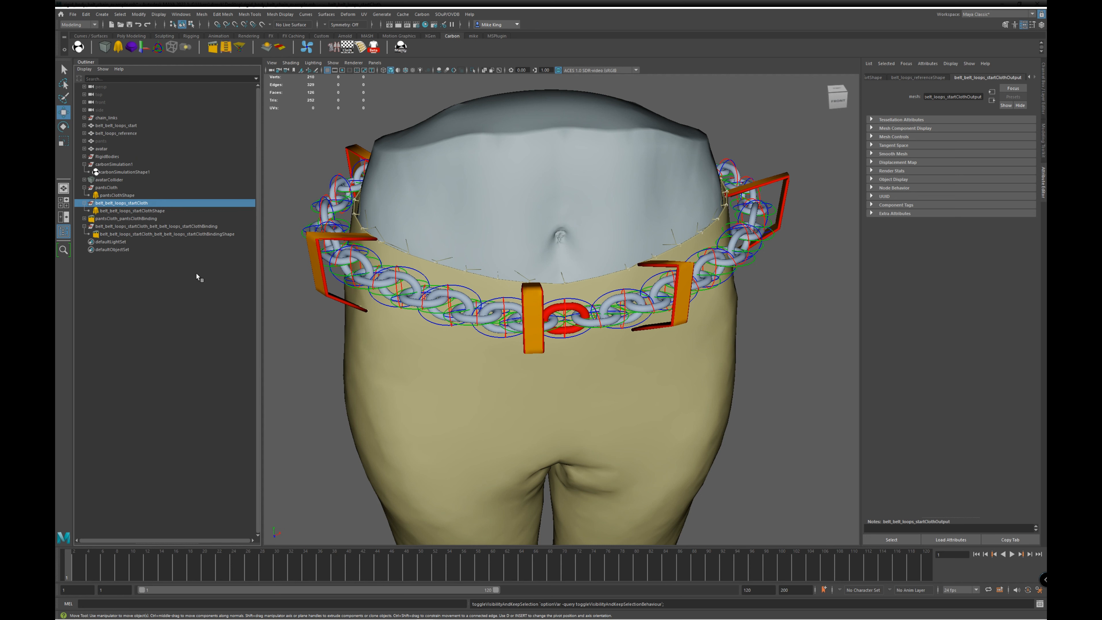
key(ctrl+z)
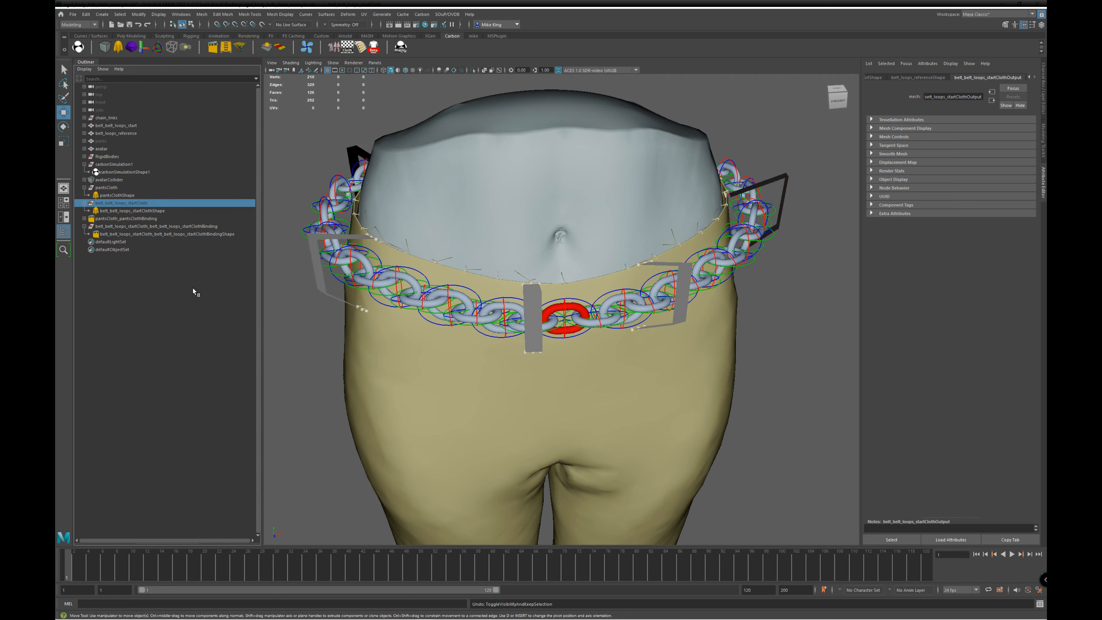
key(ctrl+z)
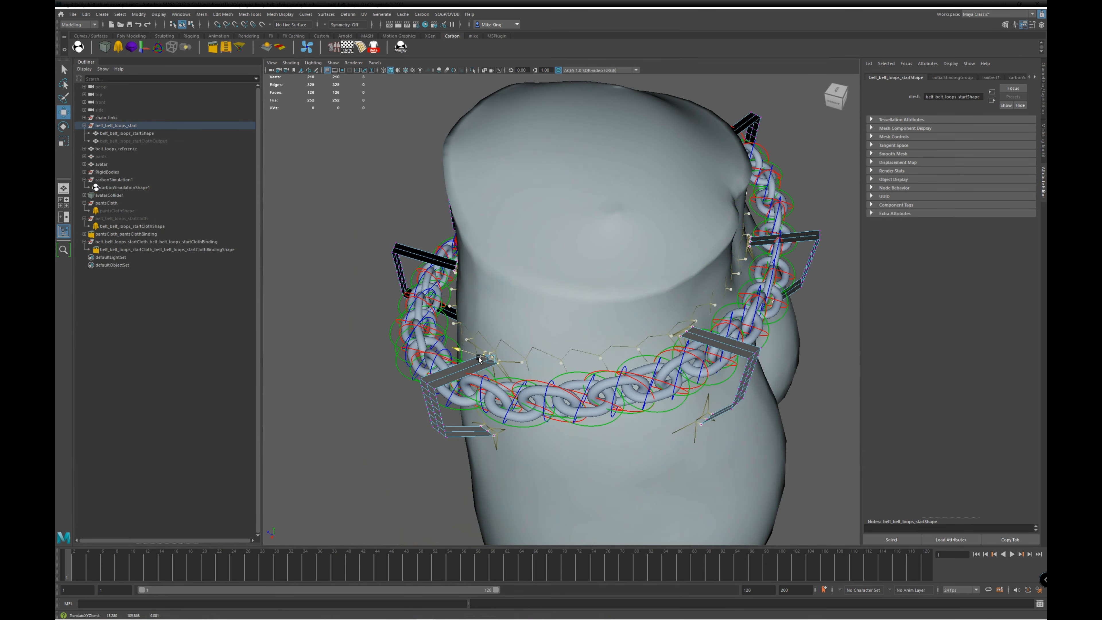
click(480, 360)
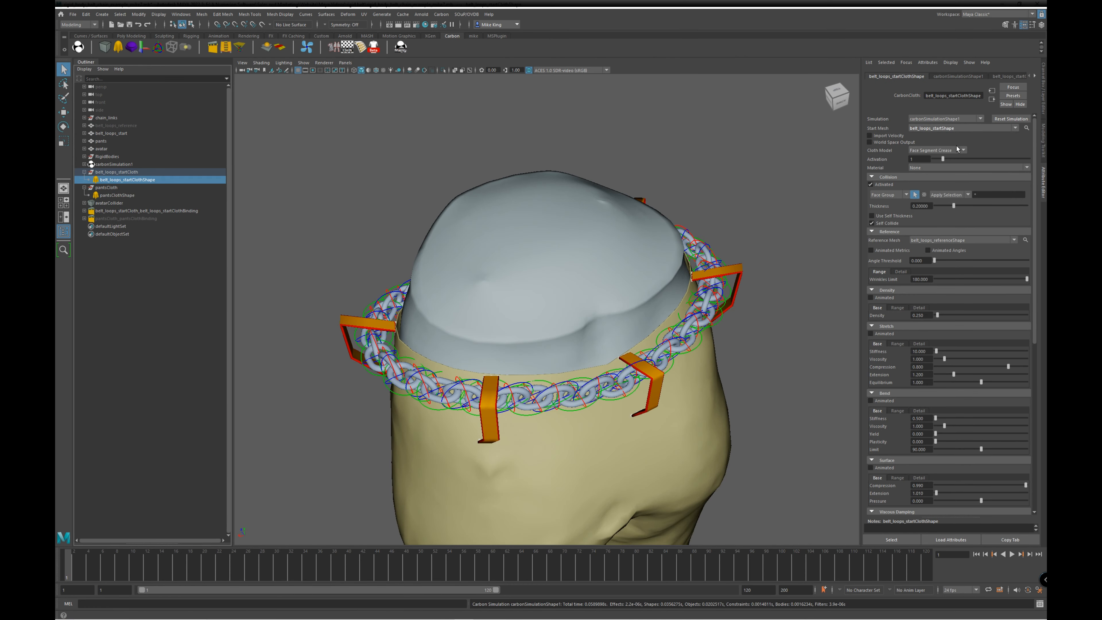
- Set the Reference Mesh of the belt loops cloth to belt_loops_referenceShape and simulate to frame 4
click(953, 241)
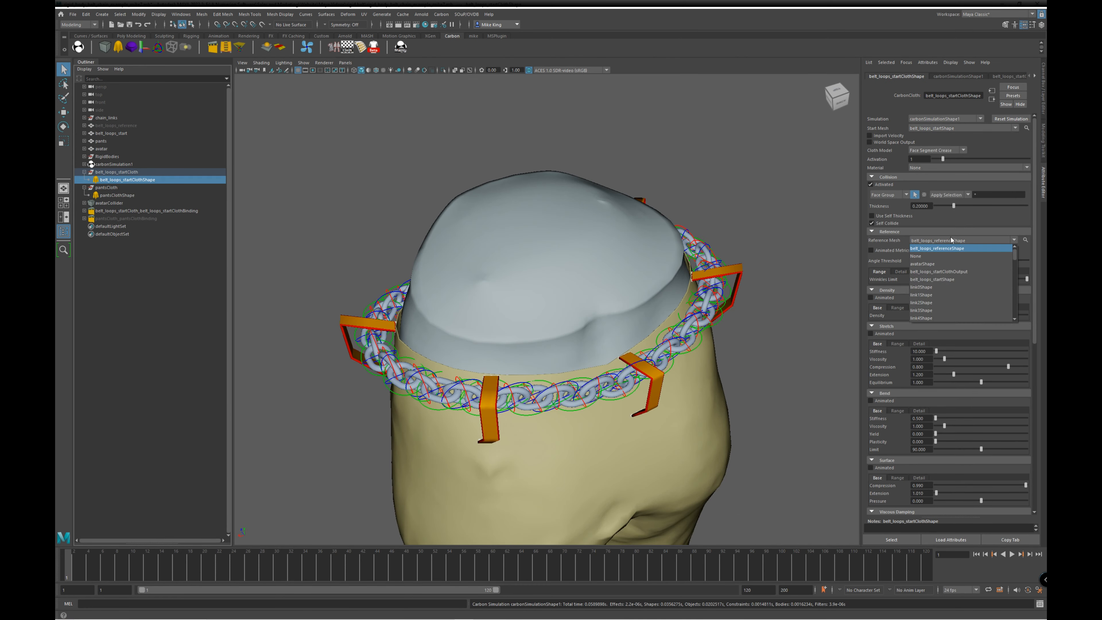
click(951, 249)
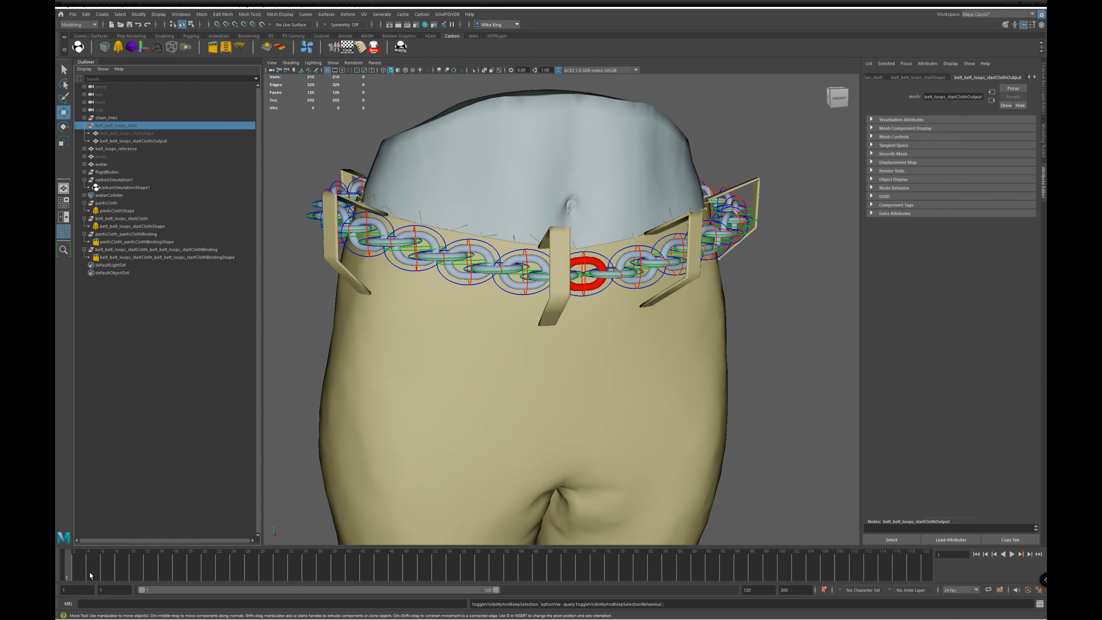
click(94, 571)
alt+drag(660, 341, 403, 342)
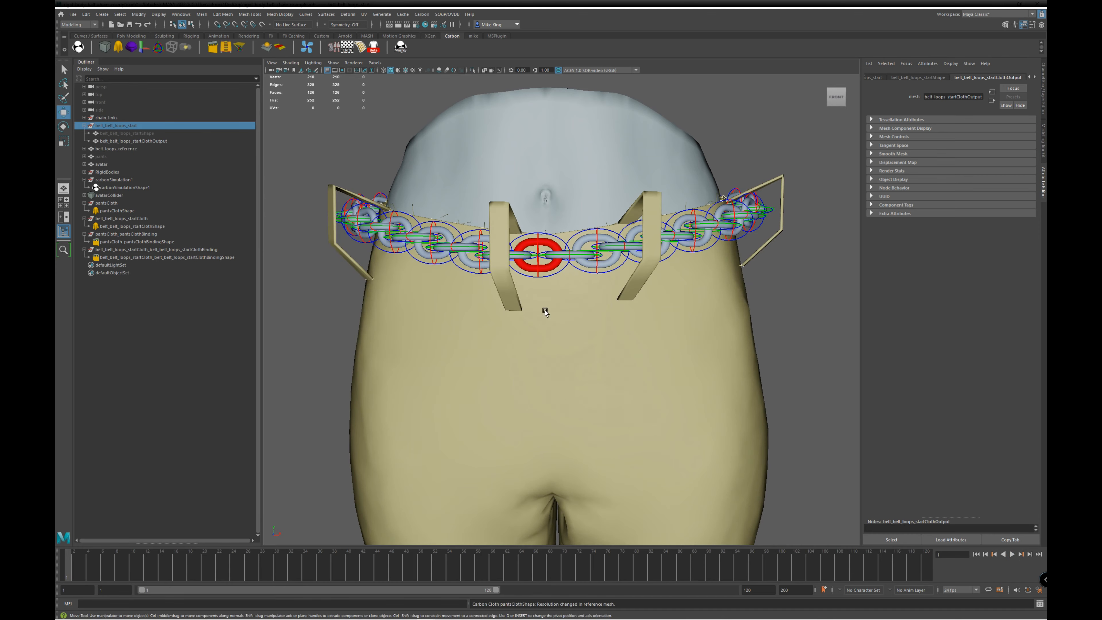
- Enable Use Surface Offset at 0.001 on the belt loops binding and rerun the simulation from reset to frame 16
alt+drag(545, 310, 596, 278)
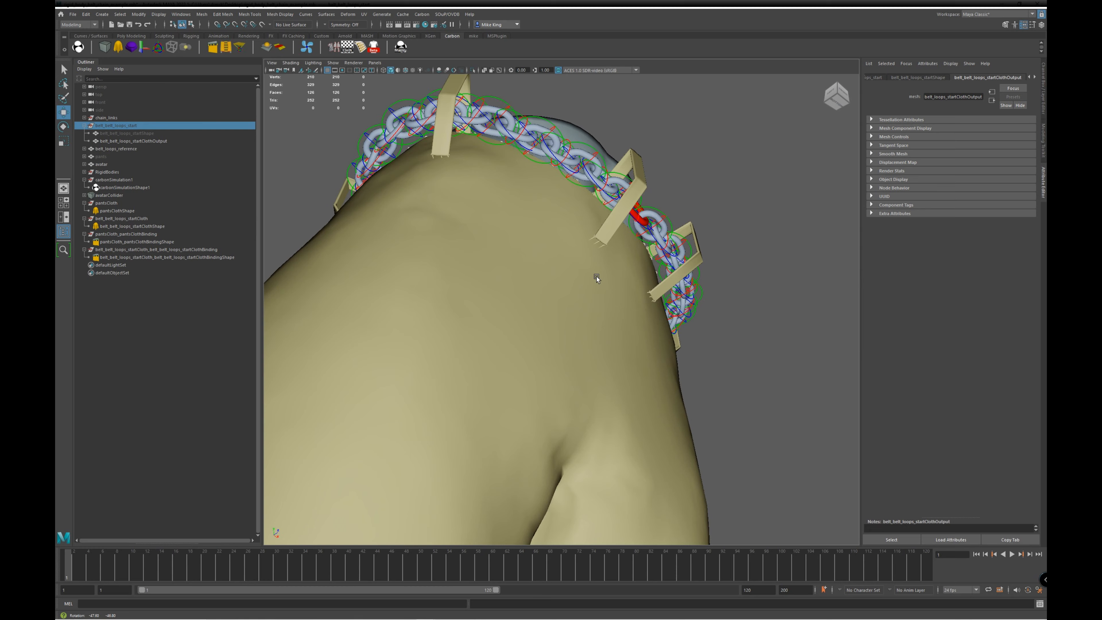
alt+drag(597, 278, 653, 344)
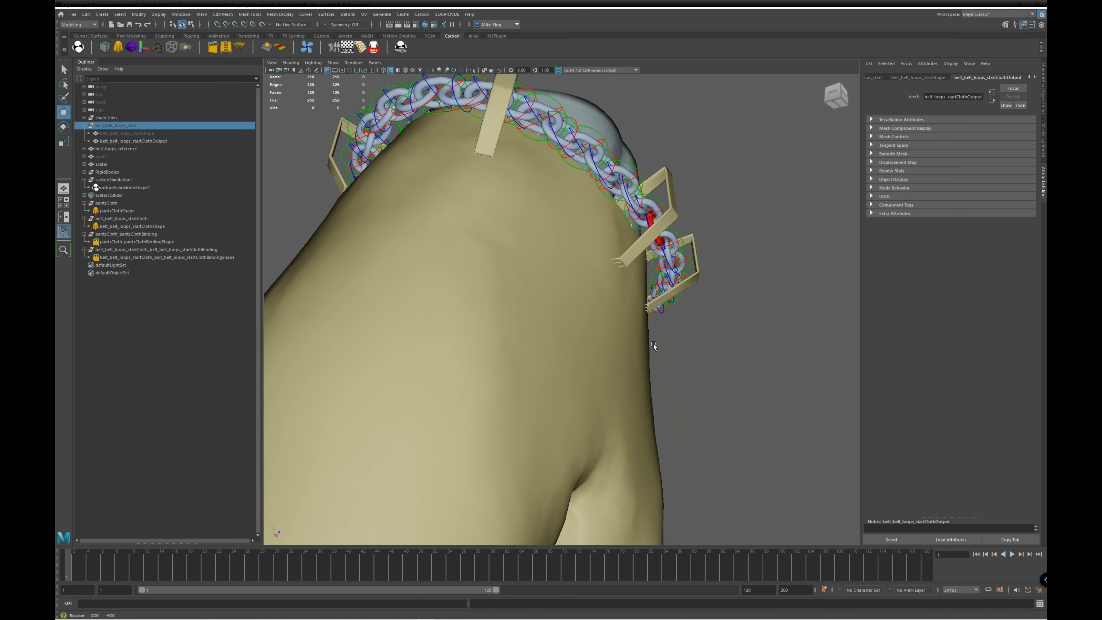
click(187, 258)
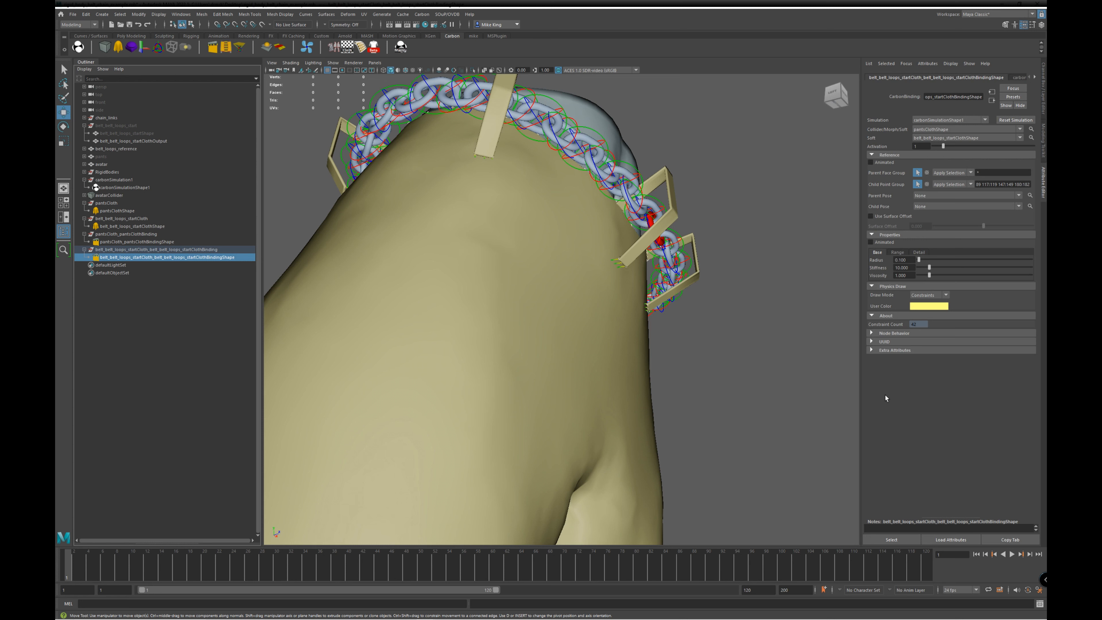
click(871, 215)
click(928, 227)
key(Return)
click(1015, 120)
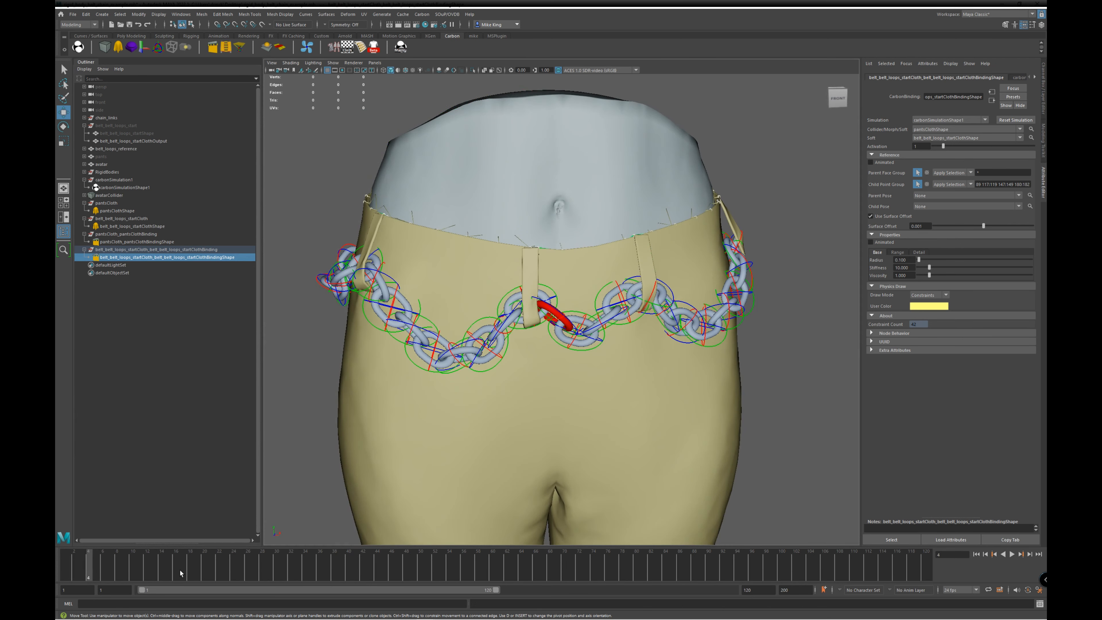
click(180, 569)
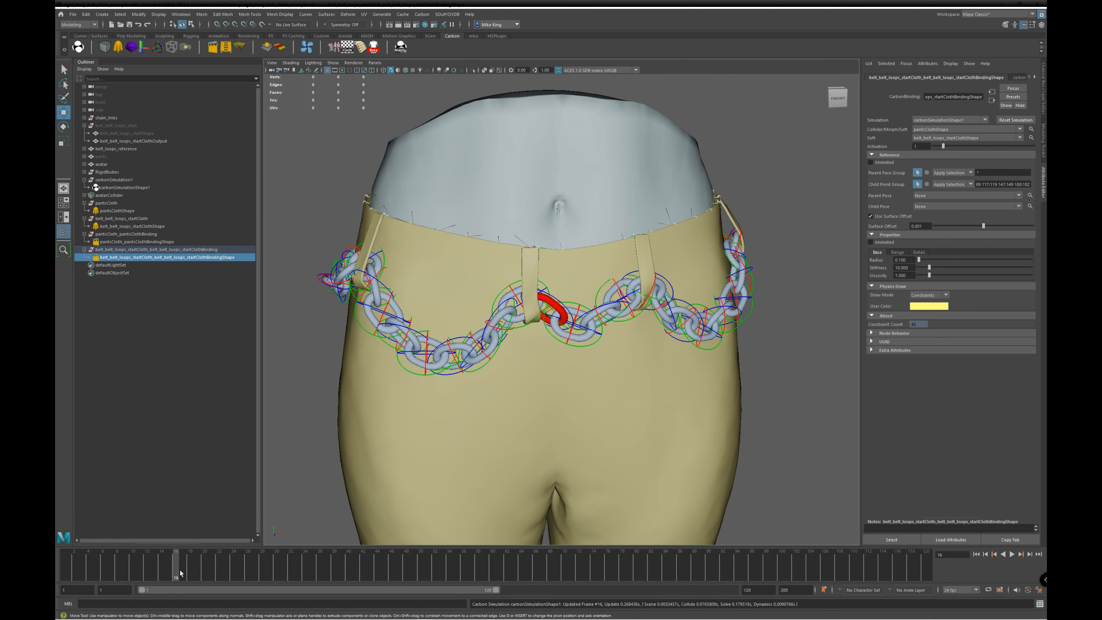